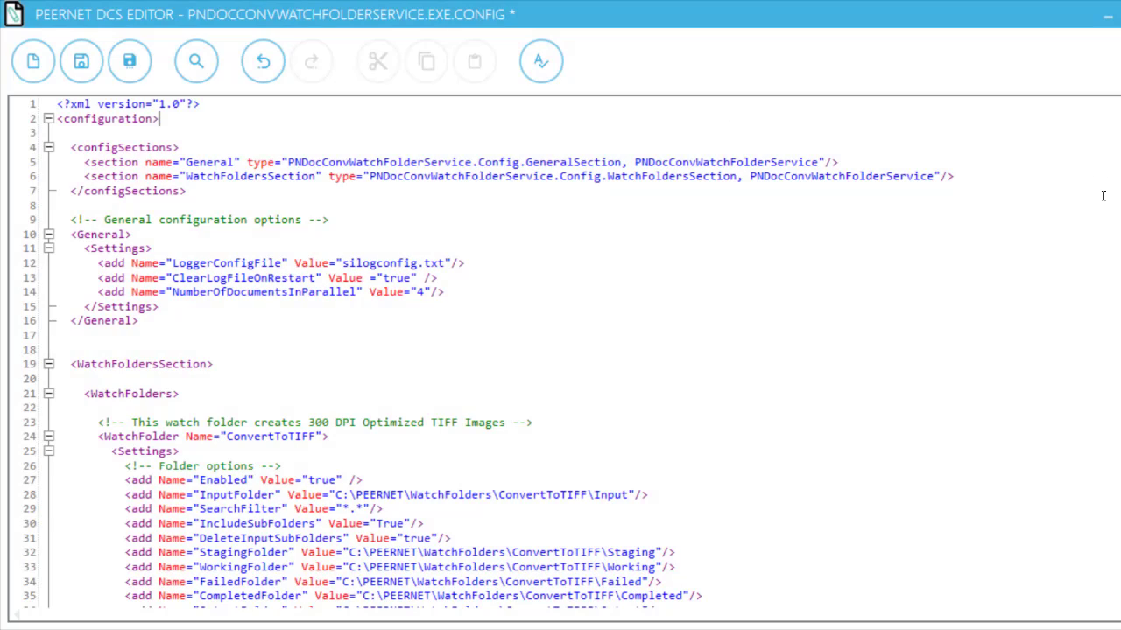
Set OutputFolder.MaintainInputFolderStructure to false in the ConvertToTIFF watch folder settings.
{"action": "scroll", "coordinate": [1103, 197], "scroll_direction": "down", "scroll_amount": 6}
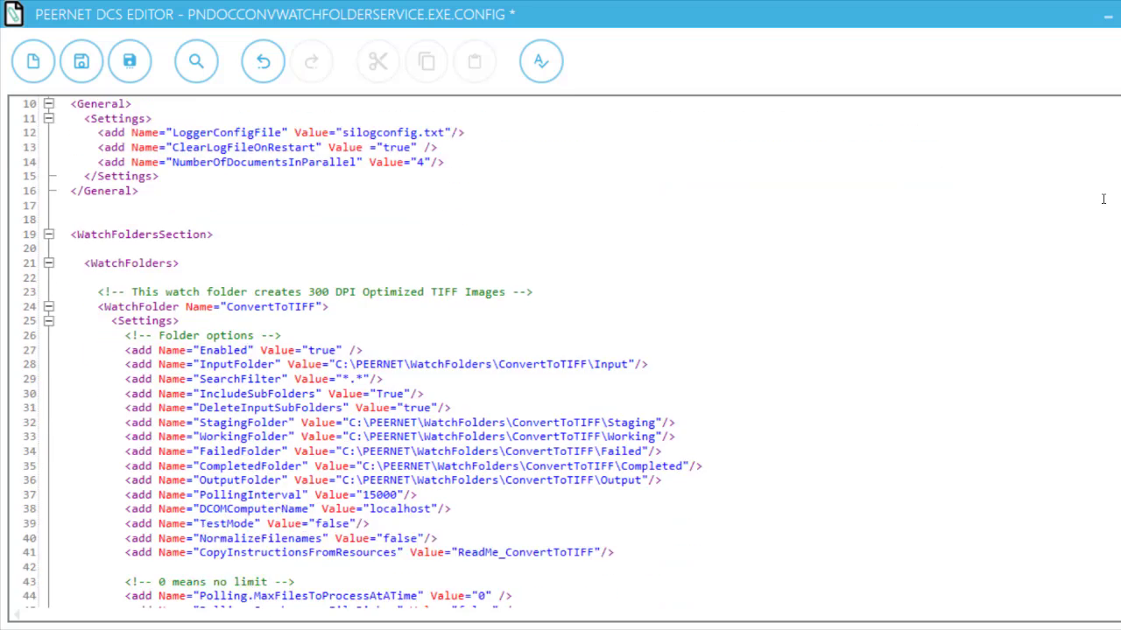
{"action": "scroll", "coordinate": [1103, 199], "scroll_direction": "down", "scroll_amount": 7}
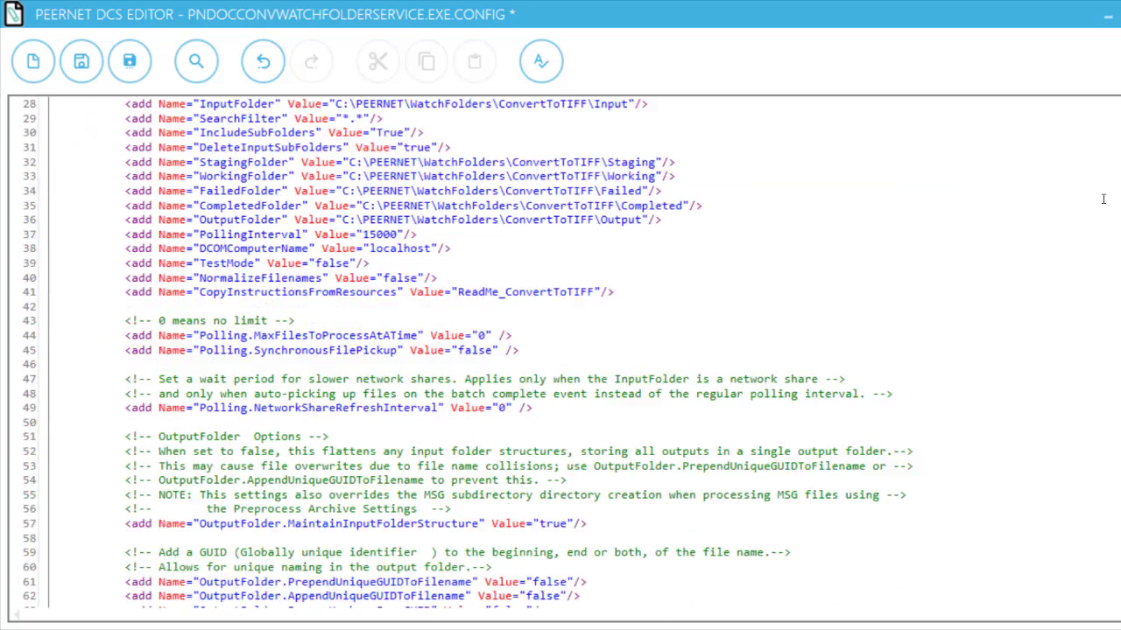
{"action": "scroll", "coordinate": [1103, 202], "scroll_direction": "down", "scroll_amount": 1}
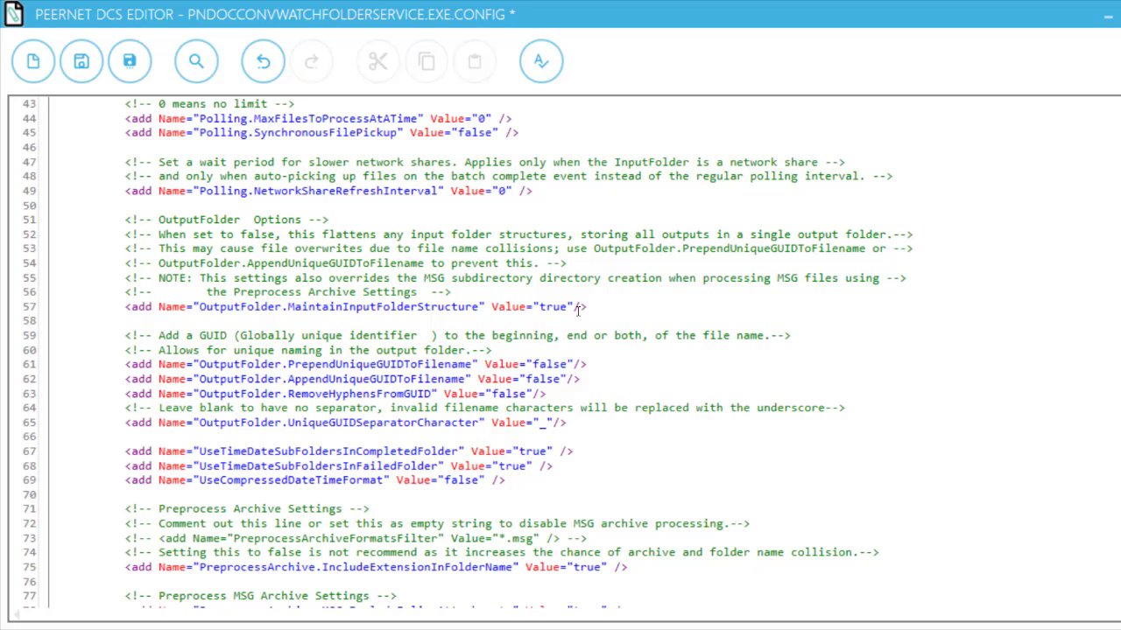
{"action": "left_click", "coordinate": [567, 307]}
{"action": "key", "text": "BackSpace"}
{"action": "key", "text": "BackSpace"}
{"action": "key", "text": "BackSpace"}
{"action": "key", "text": "BackSpace"}
{"action": "type", "text": "false"}
Set OutputFolder.PrependUniqueGUIDToFilename to true for the ConvertToTIFF watch folder.
{"action": "left_click", "coordinate": [563, 363]}
{"action": "key", "text": "BackSpace"}
{"action": "key", "text": "BackSpace"}
{"action": "key", "text": "BackSpace"}
{"action": "key", "text": "BackSpace"}
{"action": "key", "text": "BackSpace"}
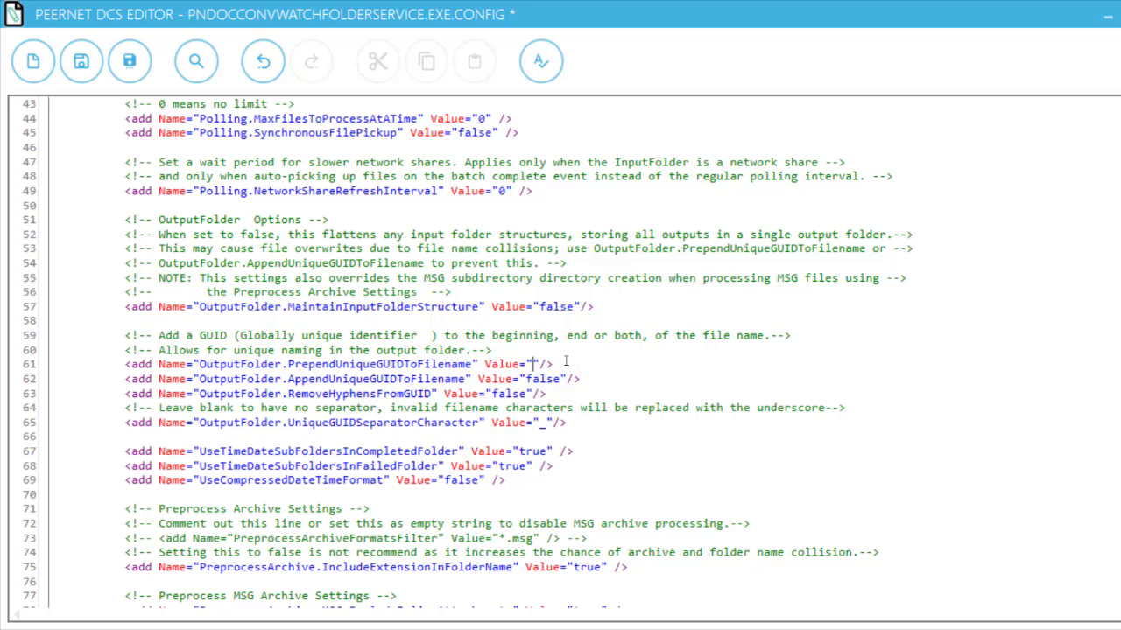
{"action": "type", "text": "true"}
Review the output folder structure and unique GUID options of the ConvertToFaxTIFF watch folder.
{"action": "scroll", "coordinate": [567, 361], "scroll_direction": "down", "scroll_amount": 5}
{"action": "scroll", "coordinate": [562, 360], "scroll_direction": "down", "scroll_amount": 20}
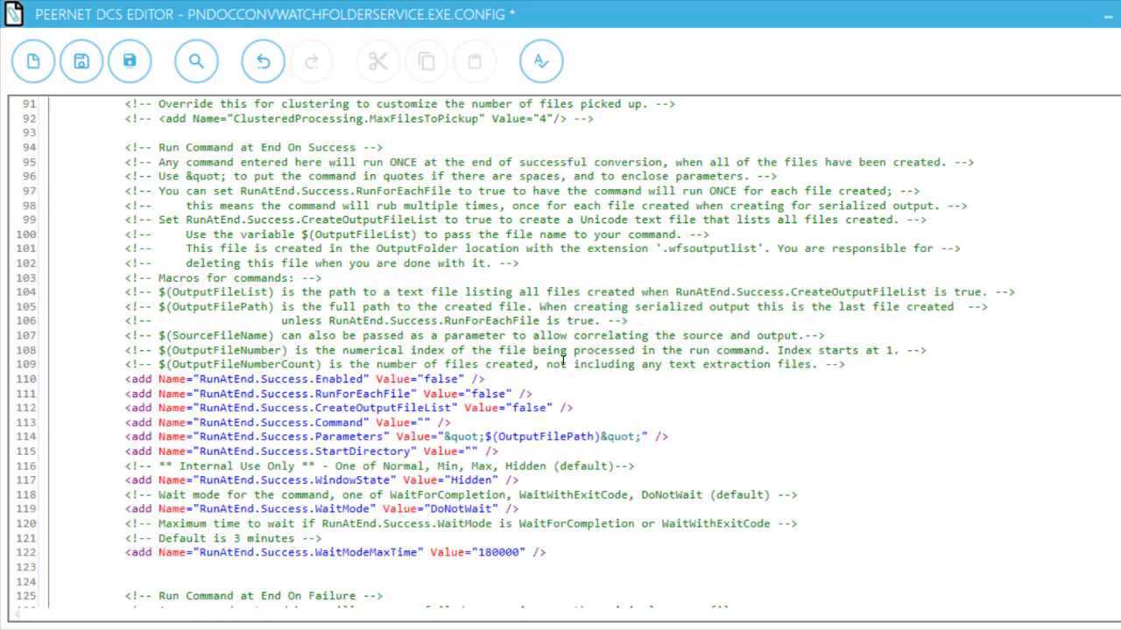
{"action": "scroll", "coordinate": [563, 360], "scroll_direction": "down", "scroll_amount": 11}
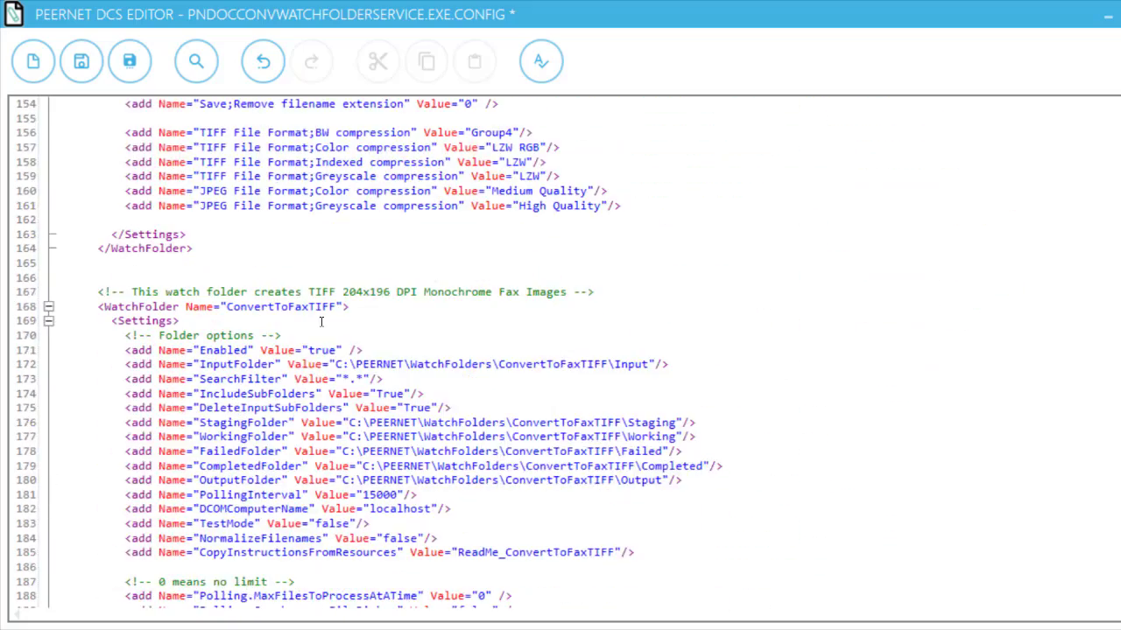
{"action": "scroll", "coordinate": [321, 321], "scroll_direction": "down", "scroll_amount": 7}
{"action": "scroll", "coordinate": [322, 321], "scroll_direction": "down", "scroll_amount": 2}
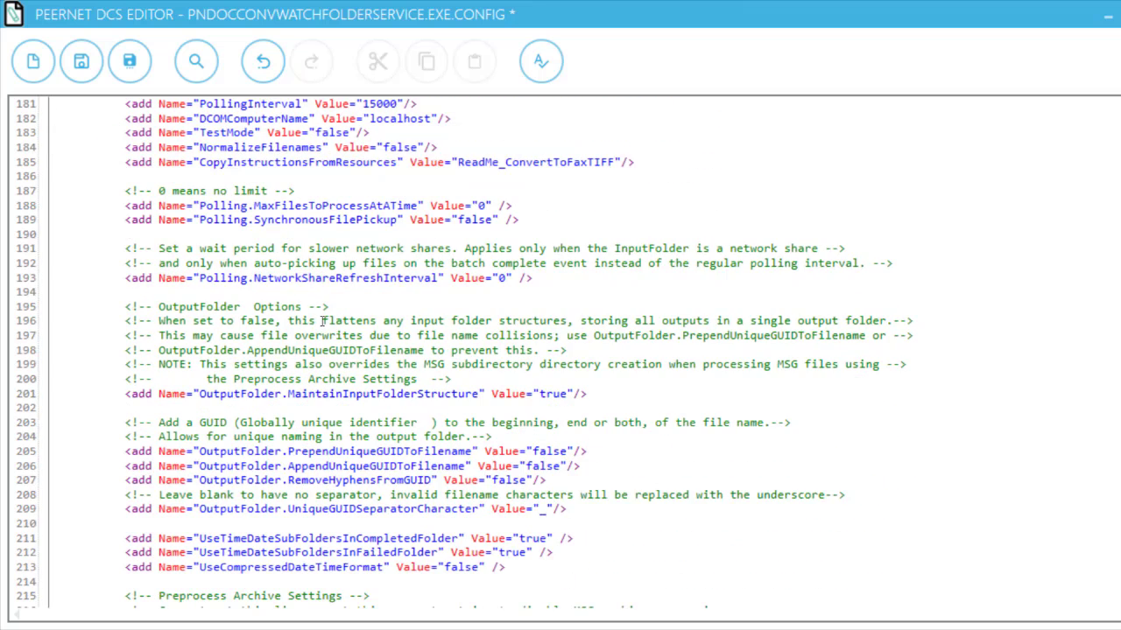
{"action": "left_click", "coordinate": [672, 397]}
{"action": "left_click", "coordinate": [622, 458]}
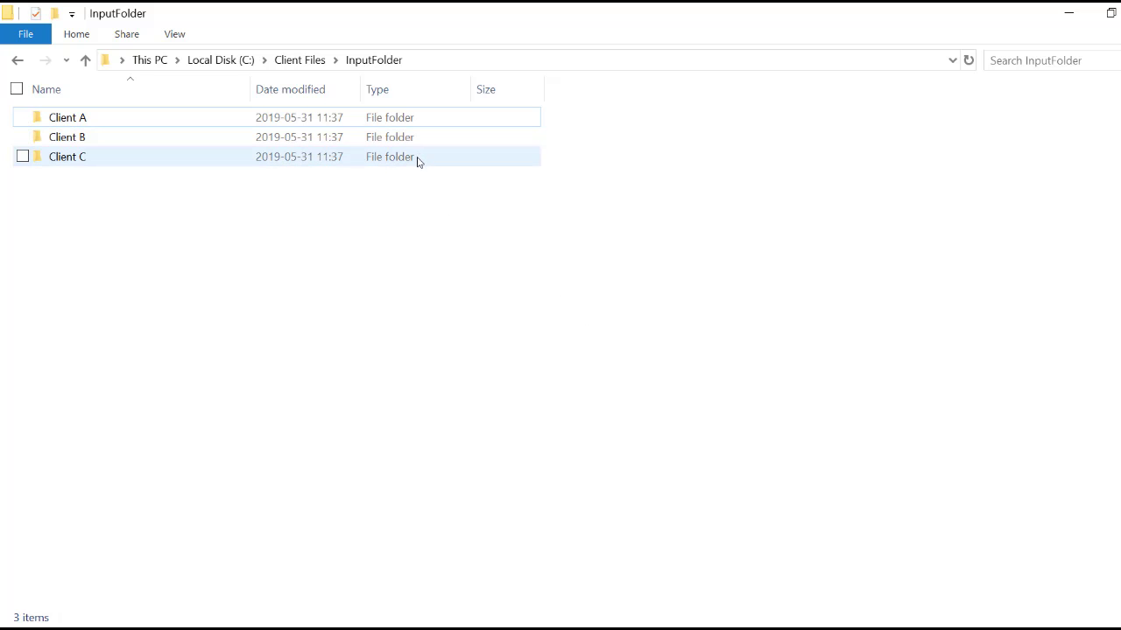
Switch to File Explorer and open the Client A folder inside C:\Client Files\InputFolder.
{"action": "double_click", "coordinate": [395, 118]}
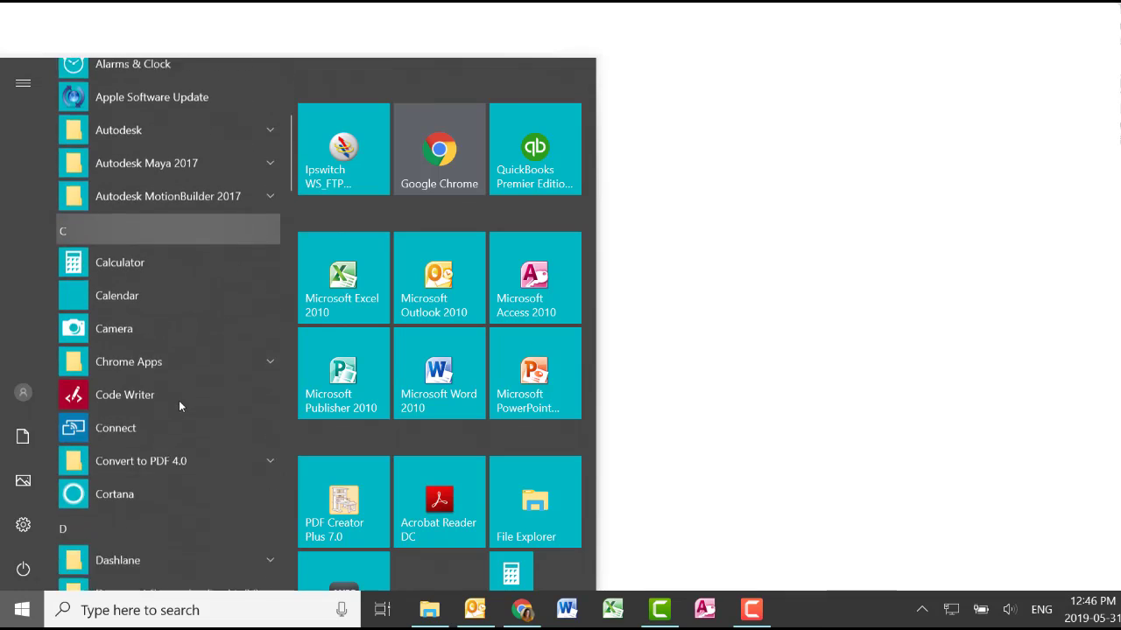
Expand the Document Conversion Service 3.0 program group and look through its entries.
{"action": "left_click", "coordinate": [184, 302]}
{"action": "scroll", "coordinate": [183, 302], "scroll_direction": "down", "scroll_amount": 6}
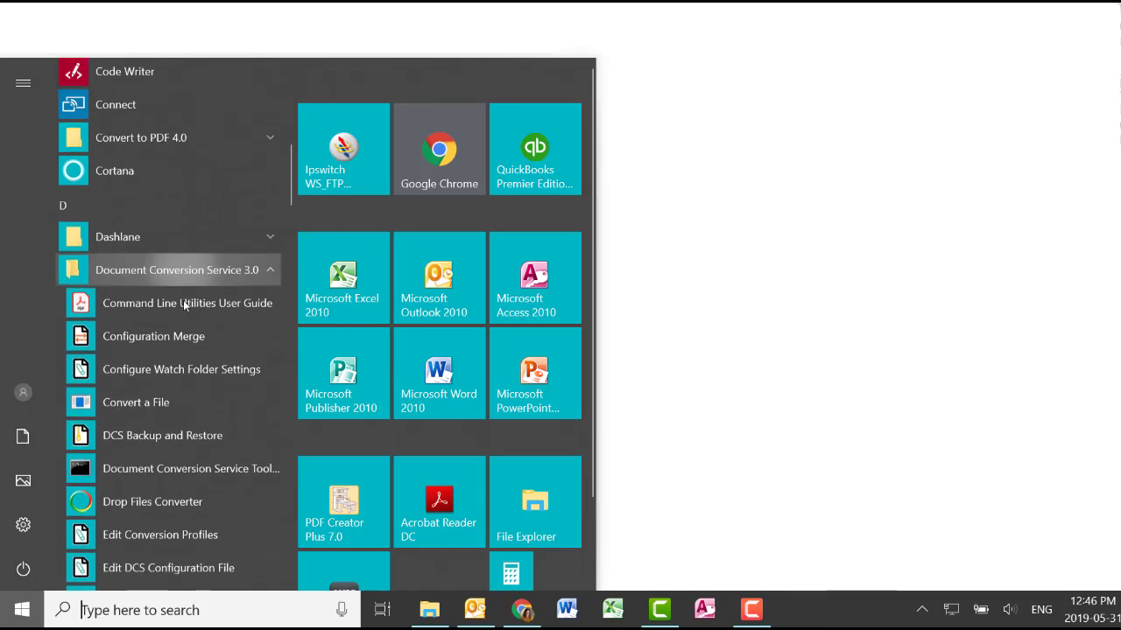
{"action": "scroll", "coordinate": [183, 299], "scroll_direction": "down", "scroll_amount": 5}
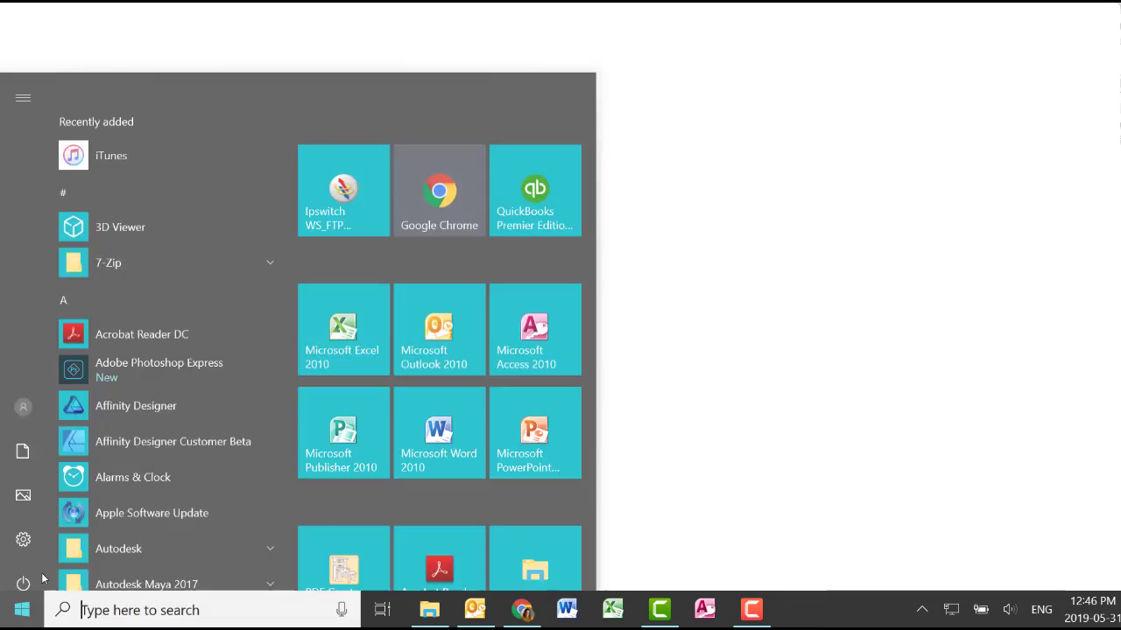
Open Configure Watch Folder Settings from the Document Conversion Service 3.0 program group.
{"action": "scroll", "coordinate": [154, 357], "scroll_direction": "down", "scroll_amount": 5}
{"action": "scroll", "coordinate": [155, 356], "scroll_direction": "down", "scroll_amount": 4}
{"action": "left_click", "coordinate": [167, 382]}
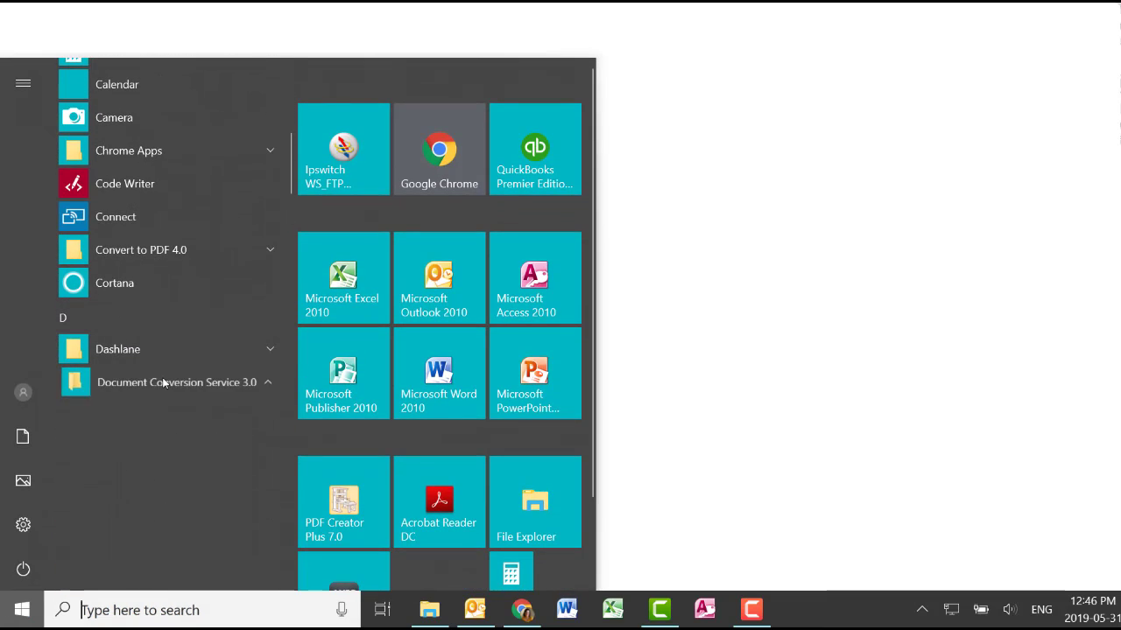
{"action": "left_click", "coordinate": [187, 481]}
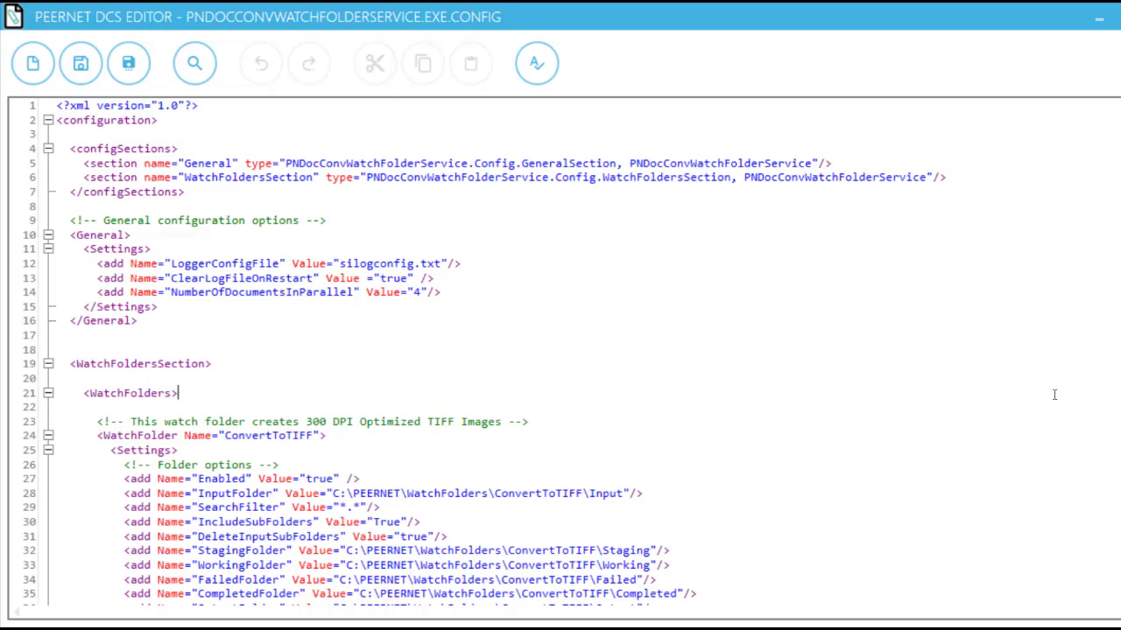
Collapse the two TIFF watch folder sections and set the ConvertToAdobePDF InputFolder to C:\Client Files\InputFolder.
{"action": "left_click", "coordinate": [48, 435]}
{"action": "left_click", "coordinate": [49, 493]}
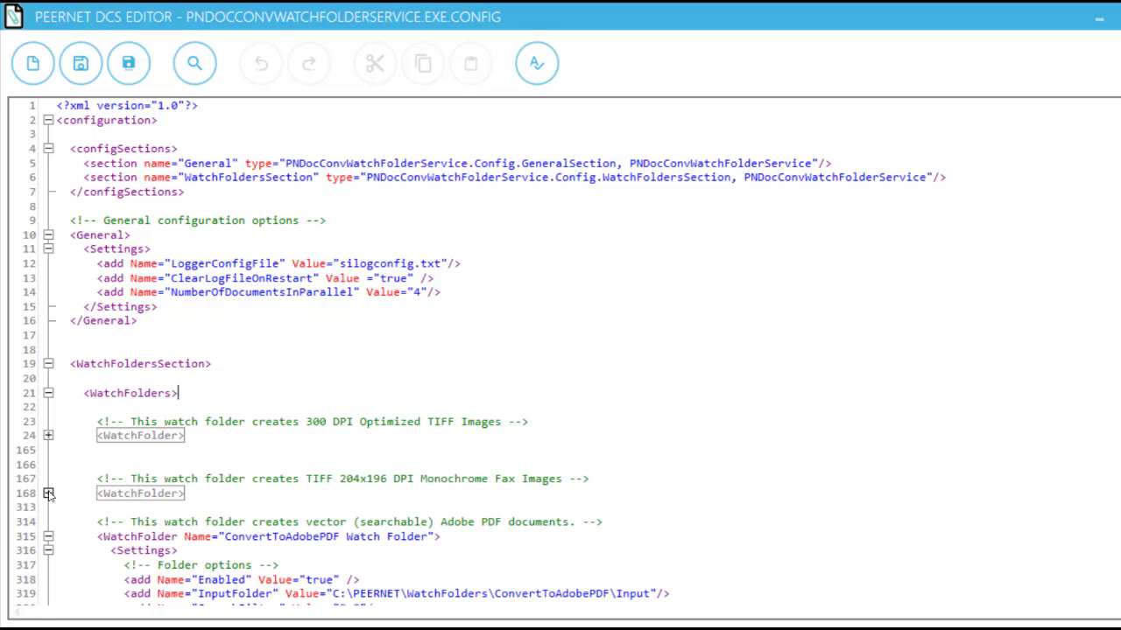
{"action": "scroll", "coordinate": [50, 496], "scroll_direction": "down", "scroll_amount": 2}
{"action": "scroll", "coordinate": [50, 496], "scroll_direction": "down", "scroll_amount": 7}
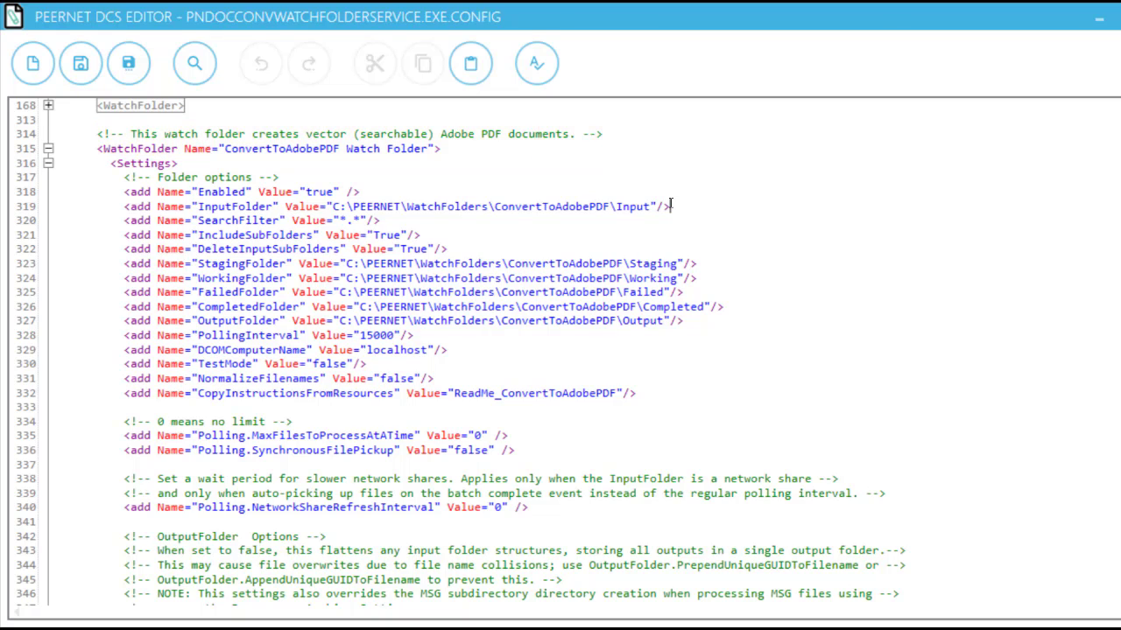
{"action": "left_click_drag", "start_coordinate": [651, 206], "coordinate": [335, 206]}
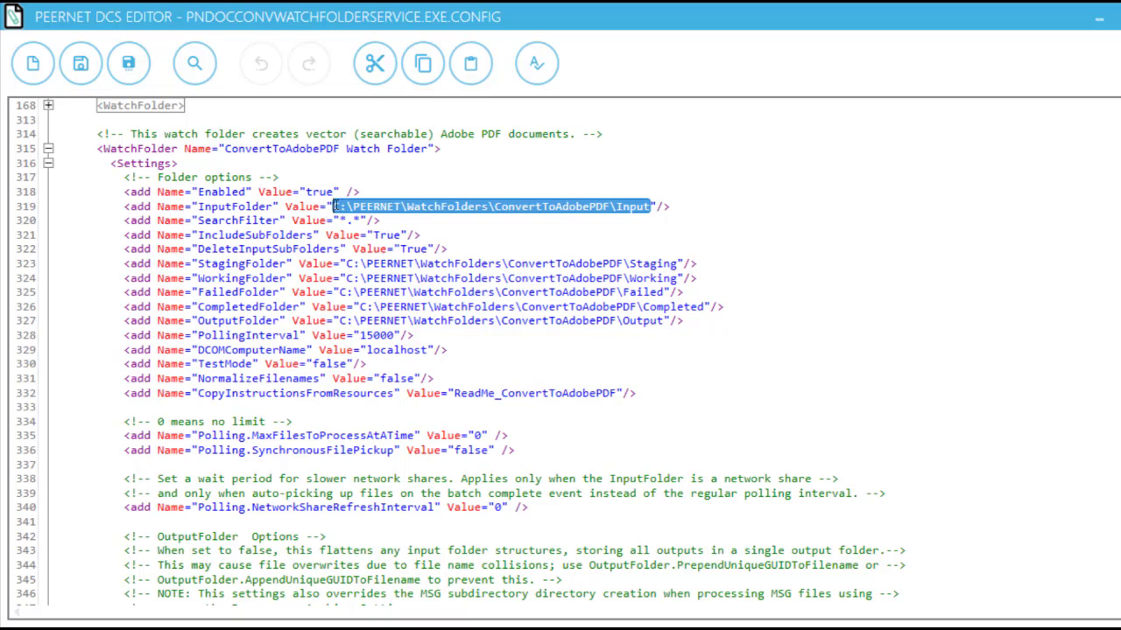
{"action": "type", "text": "C:\\Client Files\\InputFolder"}
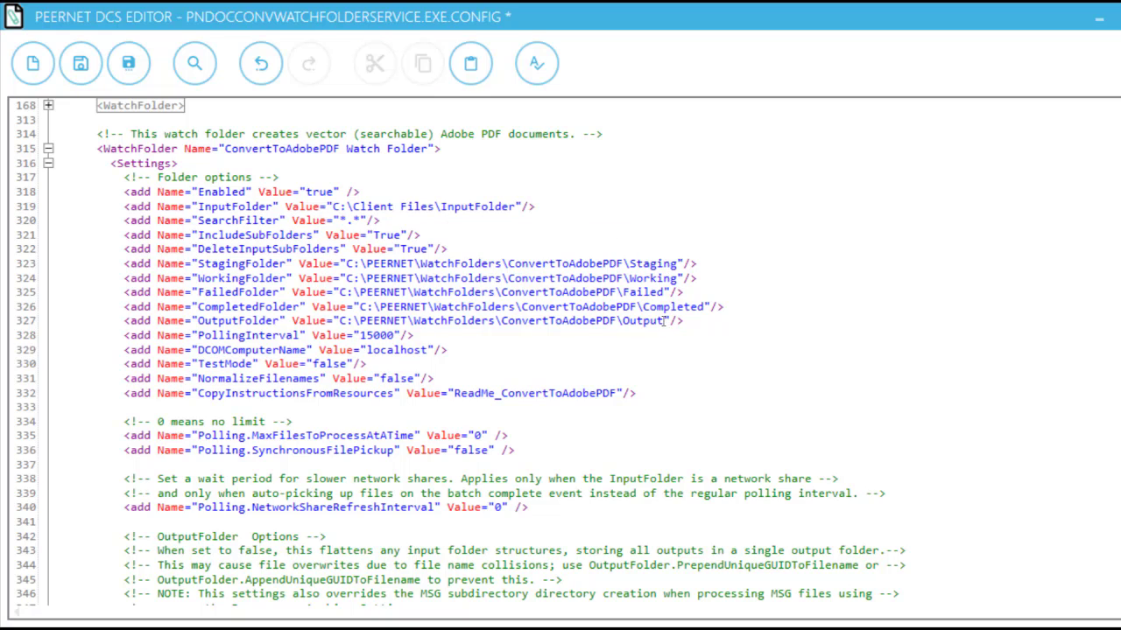
Set the OutputFolder of the ConvertToAdobePDF watch folder to C:\Client Files\OutputFolder.
{"action": "left_click_drag", "start_coordinate": [664, 321], "coordinate": [340, 321]}
{"action": "type", "text": "C:\\Client Files\\InputFolder"}
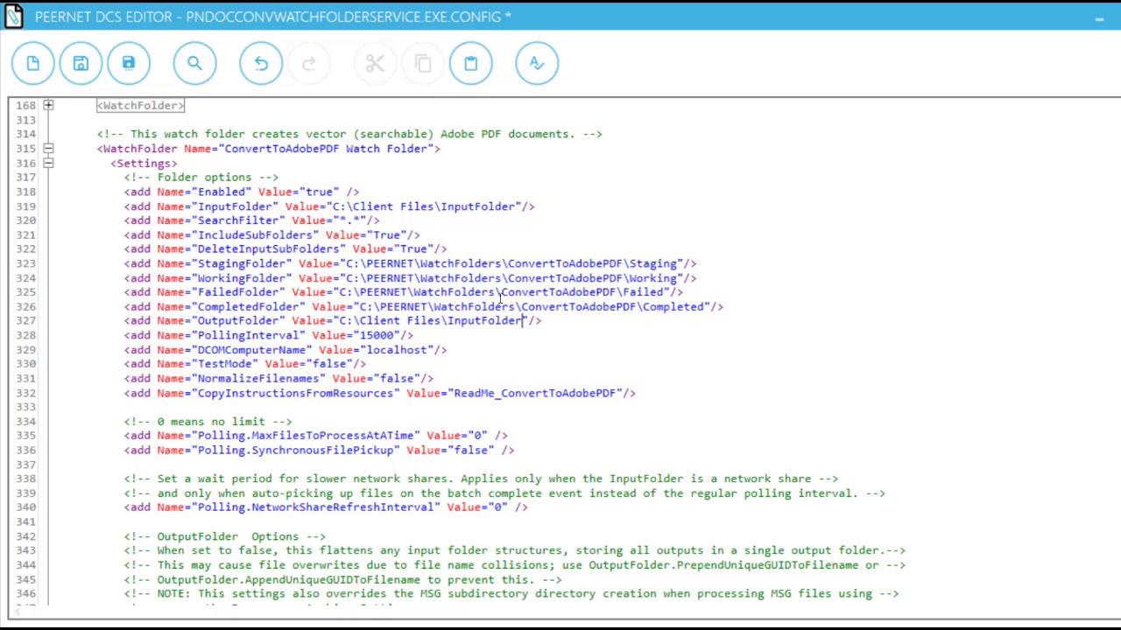
{"action": "left_click", "coordinate": [475, 321]}
{"action": "key", "text": "Left"}
{"action": "key", "text": "Left"}
{"action": "key", "text": "BackSpace"}
{"action": "key", "text": "BackSpace"}
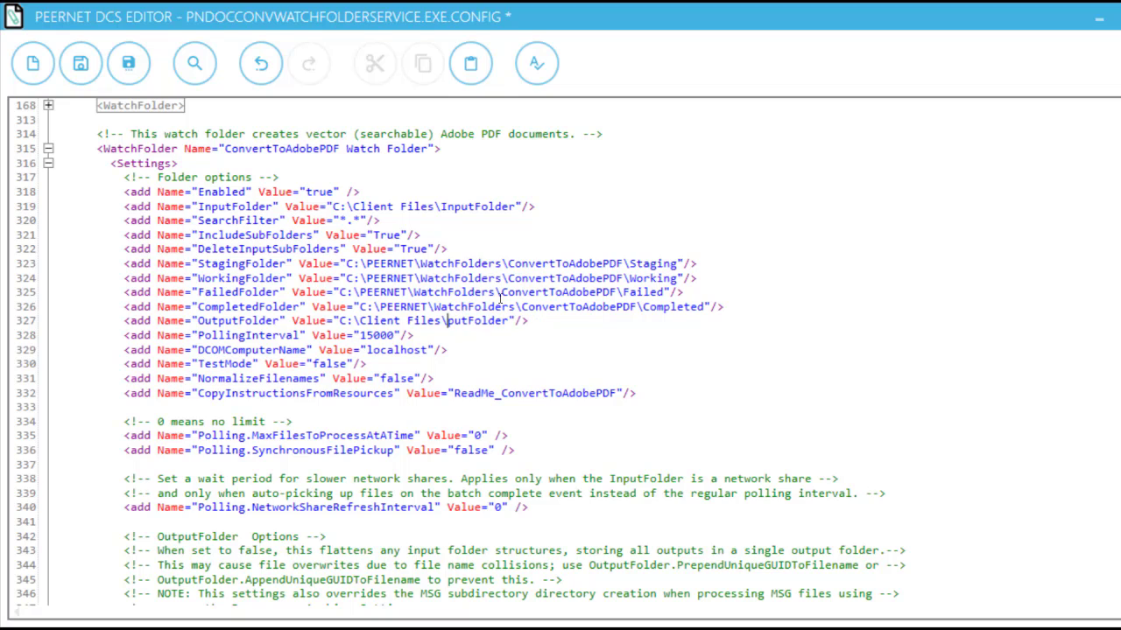
{"action": "type", "text": "Out"}
Set OutputFolder.MaintainInputFolderStructure to false for the ConvertToAdobePDF watch folder.
{"action": "scroll", "coordinate": [932, 267], "scroll_direction": "down", "scroll_amount": 9}
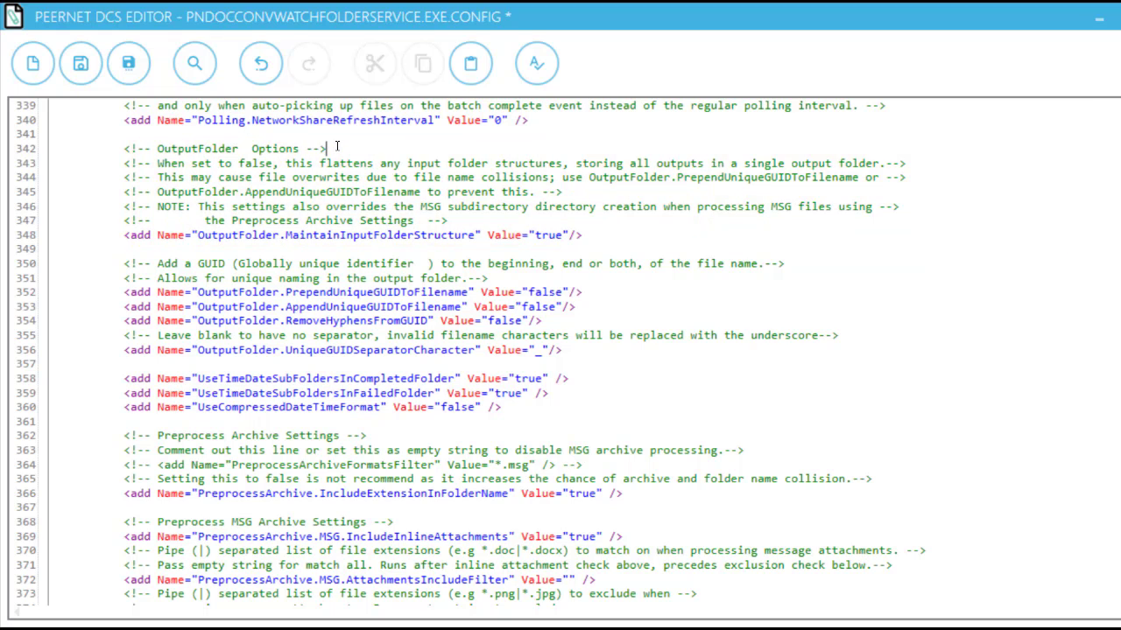
{"action": "left_click", "coordinate": [617, 238]}
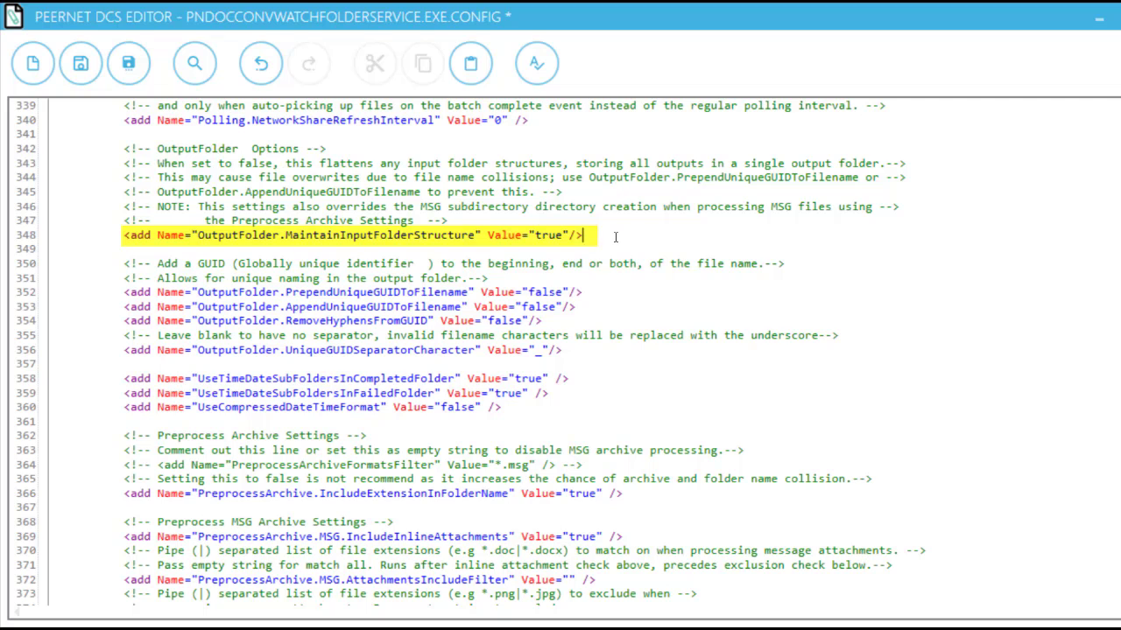
{"action": "left_click", "coordinate": [564, 234]}
{"action": "key", "text": "BackSpace"}
{"action": "key", "text": "BackSpace"}
{"action": "key", "text": "BackSpace"}
{"action": "key", "text": "BackSpace"}
{"action": "type", "text": "false"}
{"action": "left_click", "coordinate": [637, 294]}
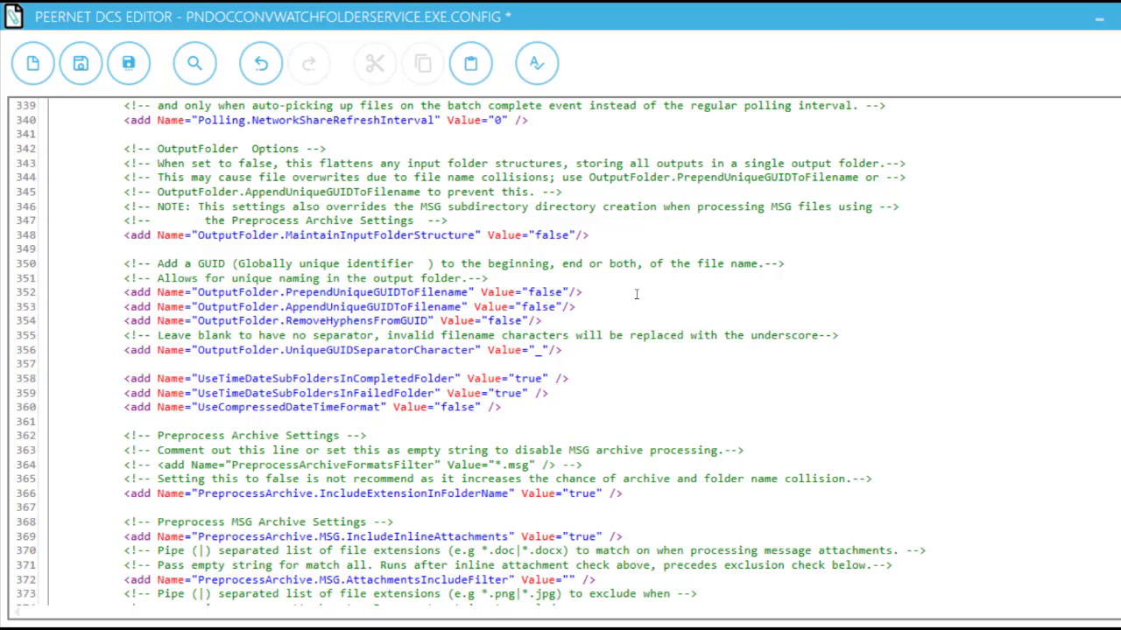
Set OutputFolder.AppendUniqueGUIDToFilename to true for the ConvertToAdobePDF watch folder.
{"action": "left_click", "coordinate": [561, 291]}
{"action": "key", "text": "Down"}
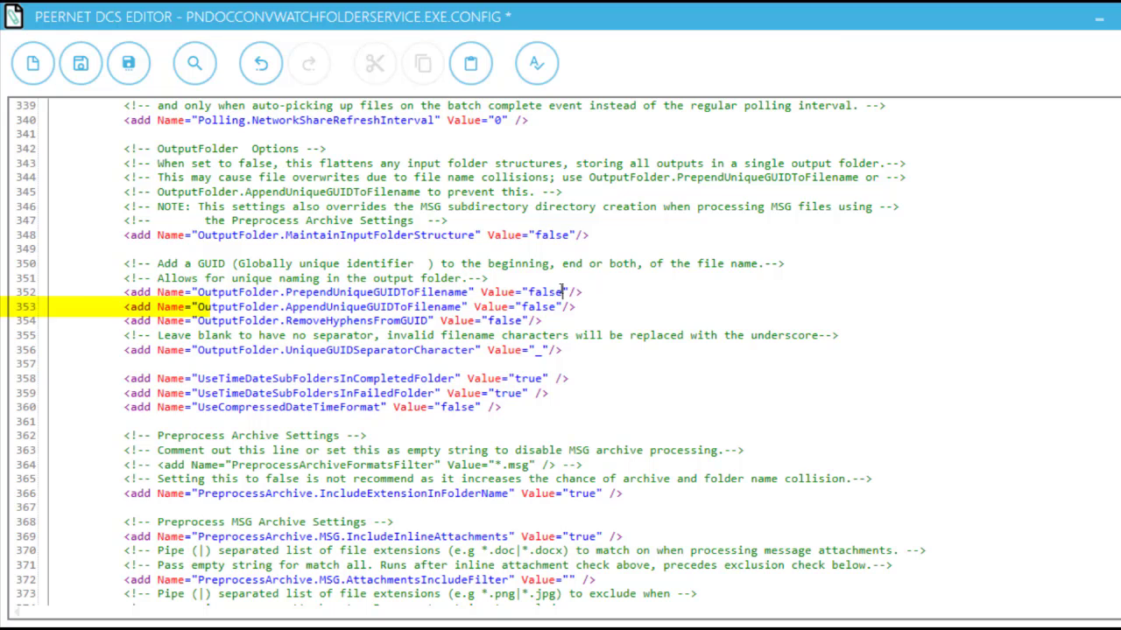
{"action": "key", "text": "BackSpace"}
{"action": "key", "text": "BackSpace"}
{"action": "key", "text": "BackSpace"}
{"action": "key", "text": "BackSpace"}
{"action": "key", "text": "BackSpace"}
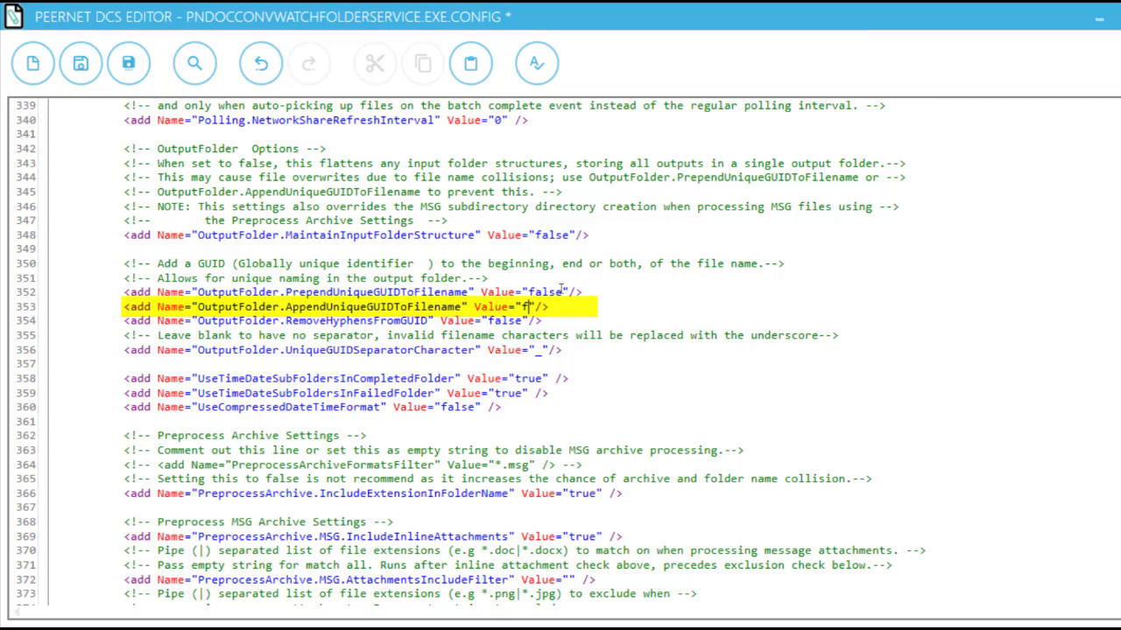
{"action": "type", "text": "true"}
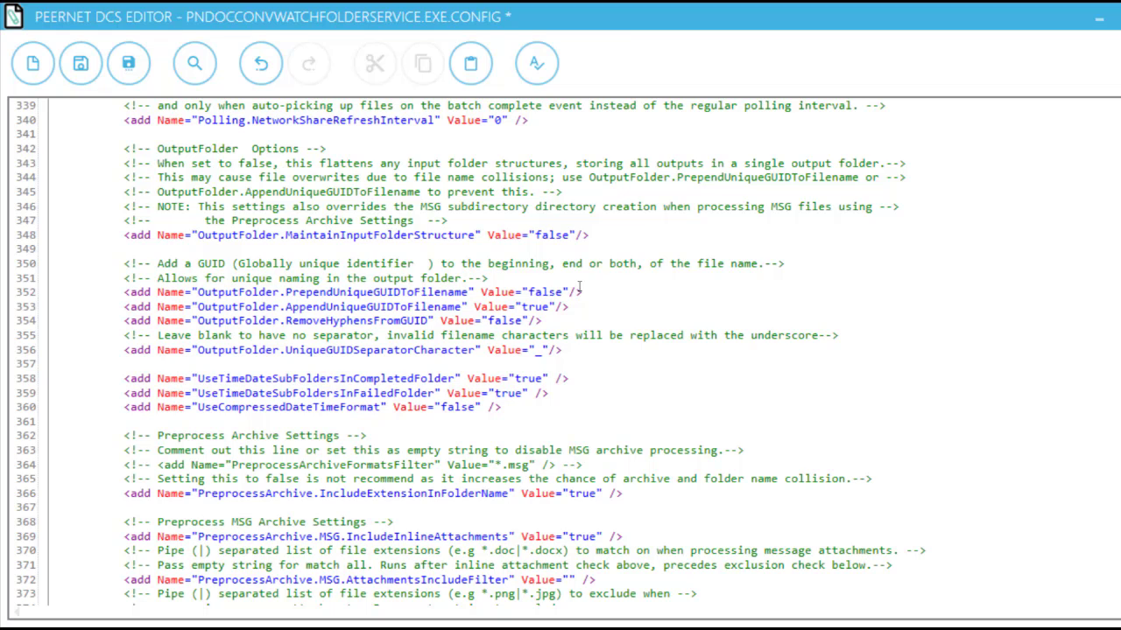
Set OutputFolder.PrependUniqueGUIDToFilename to true for the ConvertToAdobePDF watch folder.
{"action": "left_click", "coordinate": [579, 292]}
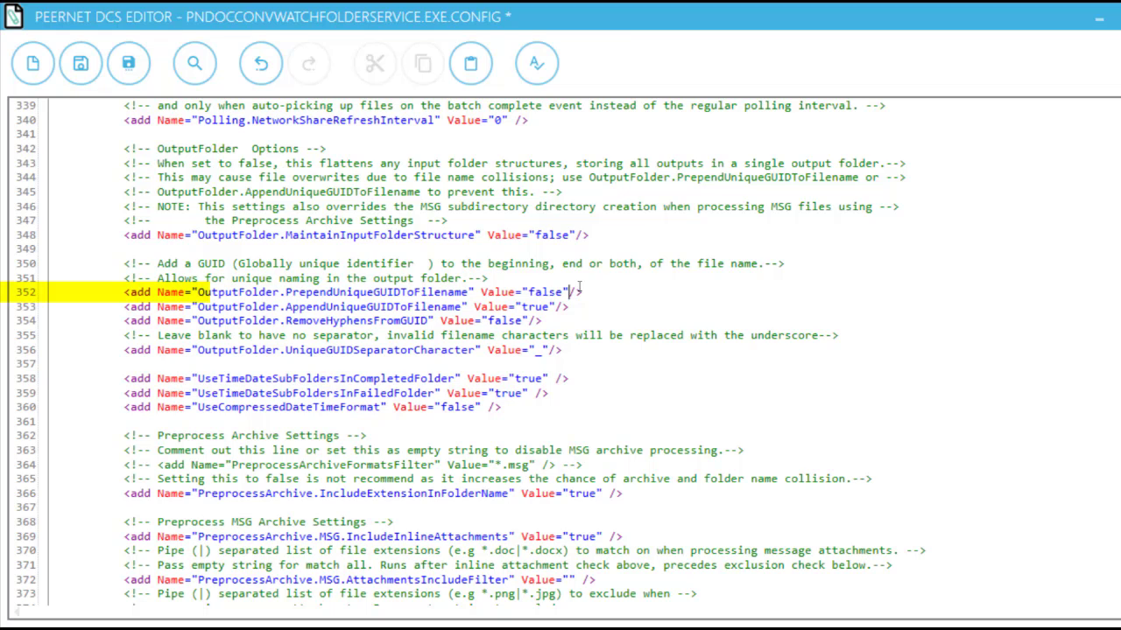
{"action": "key", "text": "BackSpace"}
{"action": "key", "text": "BackSpace"}
{"action": "key", "text": "BackSpace"}
{"action": "key", "text": "BackSpace"}
{"action": "key", "text": "BackSpace"}
{"action": "type", "text": "true"}
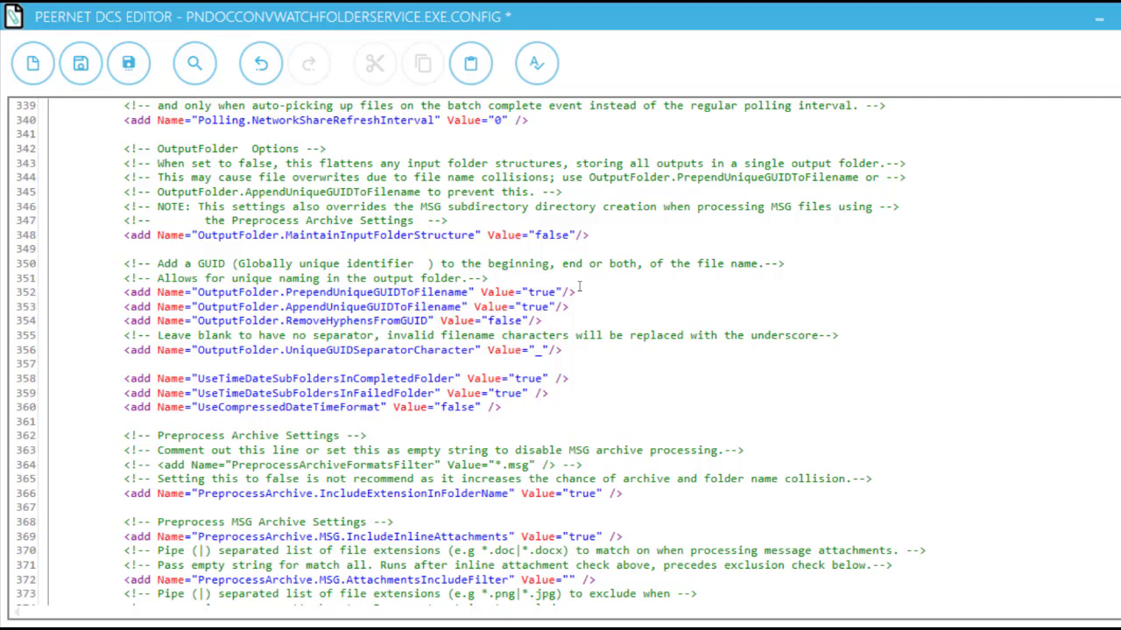
Set OutputFolder.PrependUniqueGUIDToFilename back to false for the ConvertToAdobePDF watch folder.
{"action": "key", "text": "BackSpace"}
{"action": "key", "text": "BackSpace"}
{"action": "key", "text": "BackSpace"}
{"action": "key", "text": "BackSpace"}
{"action": "type", "text": "false"}
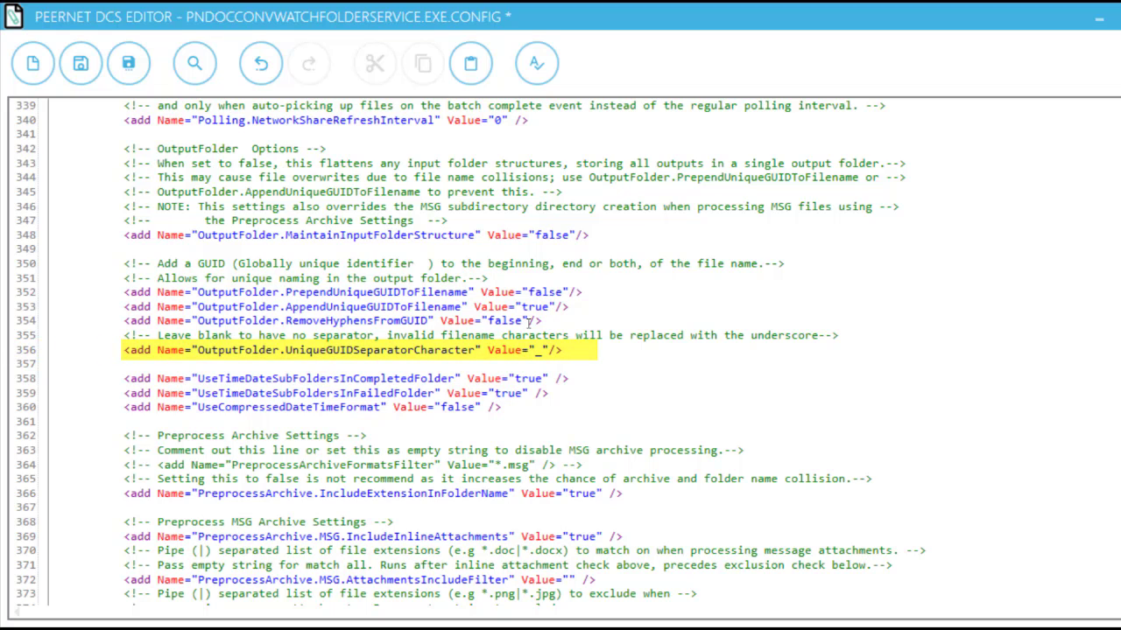
Save the edited watch folder service configuration file.
{"action": "left_click", "coordinate": [576, 344]}
{"action": "left_click", "coordinate": [79, 65]}
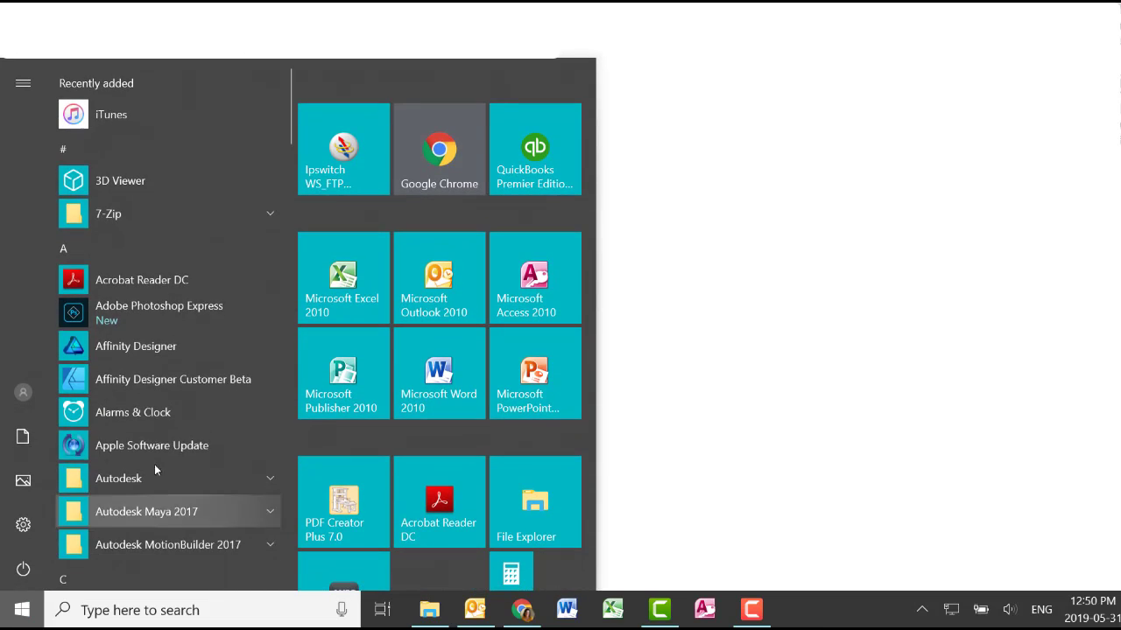
Expand the Document Conversion Service 3.0 program group again and go down to its further entries.
{"action": "scroll", "coordinate": [162, 459], "scroll_direction": "down", "scroll_amount": 5}
{"action": "left_click", "coordinate": [170, 459]}
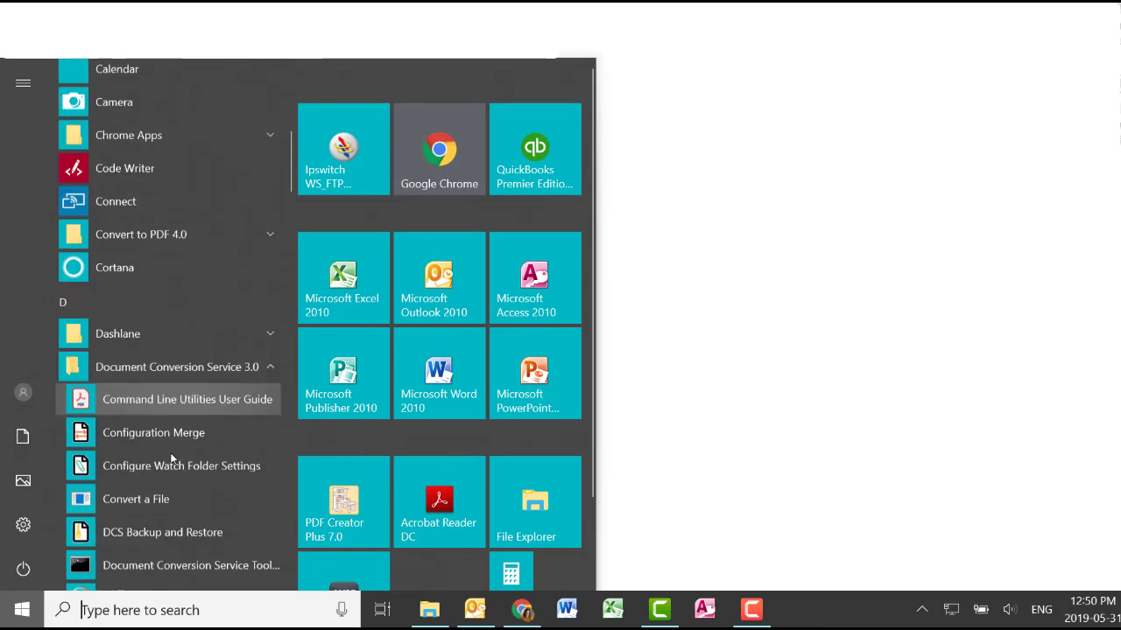
{"action": "scroll", "coordinate": [169, 453], "scroll_direction": "down", "scroll_amount": 7}
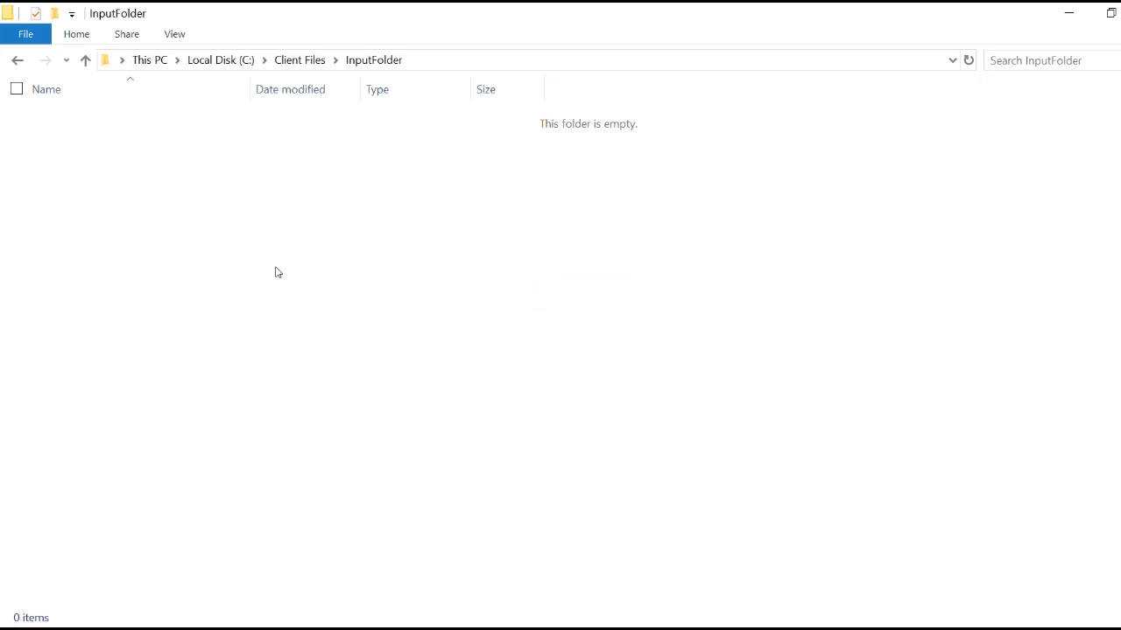
Paste the Client A, Client B and Client C folders into C:\Client Files\InputFolder.
{"action": "key", "text": "ctrl+v"}
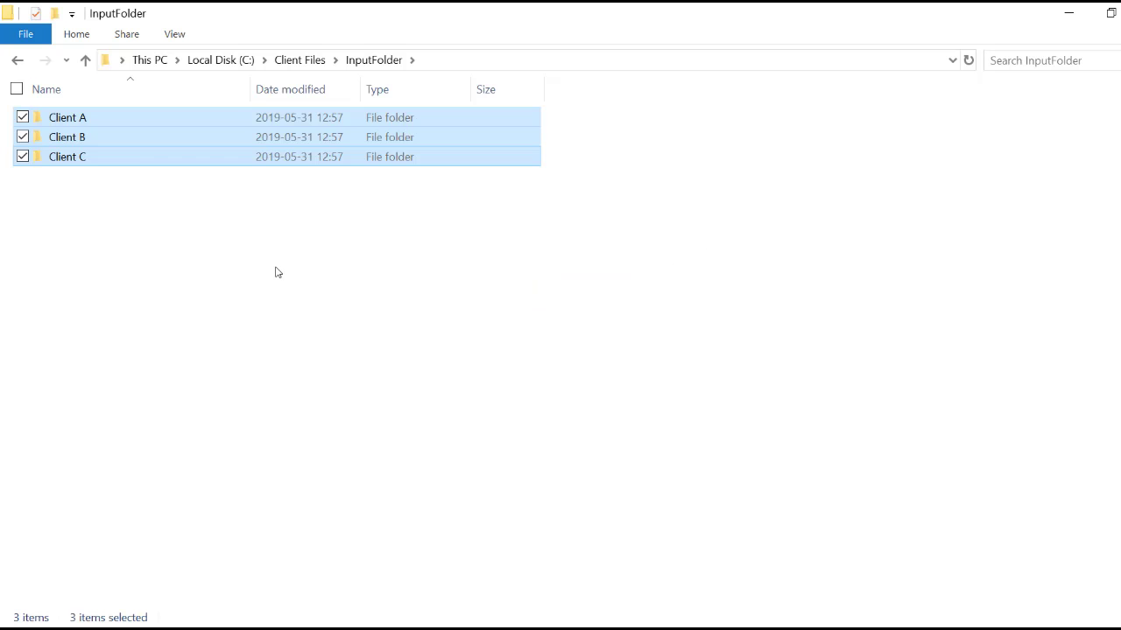
{"action": "left_click", "coordinate": [277, 273]}
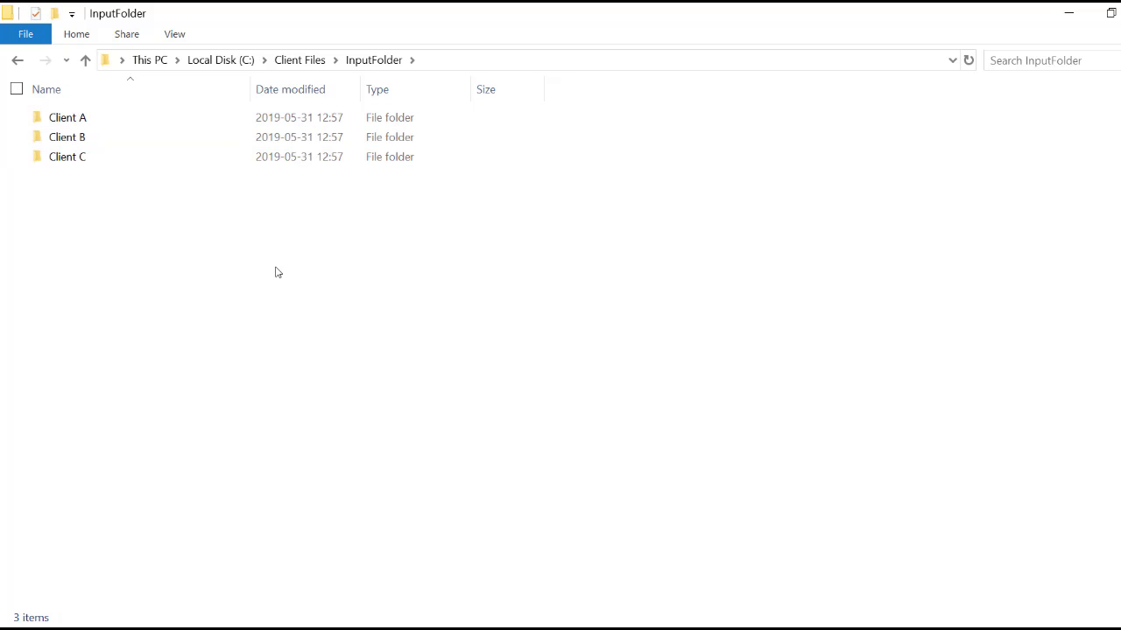
Open C:\Client Files\OutputFolder and widen the Name column to show the full names of the converted files.
{"action": "left_click", "coordinate": [300, 59]}
{"action": "double_click", "coordinate": [113, 135]}
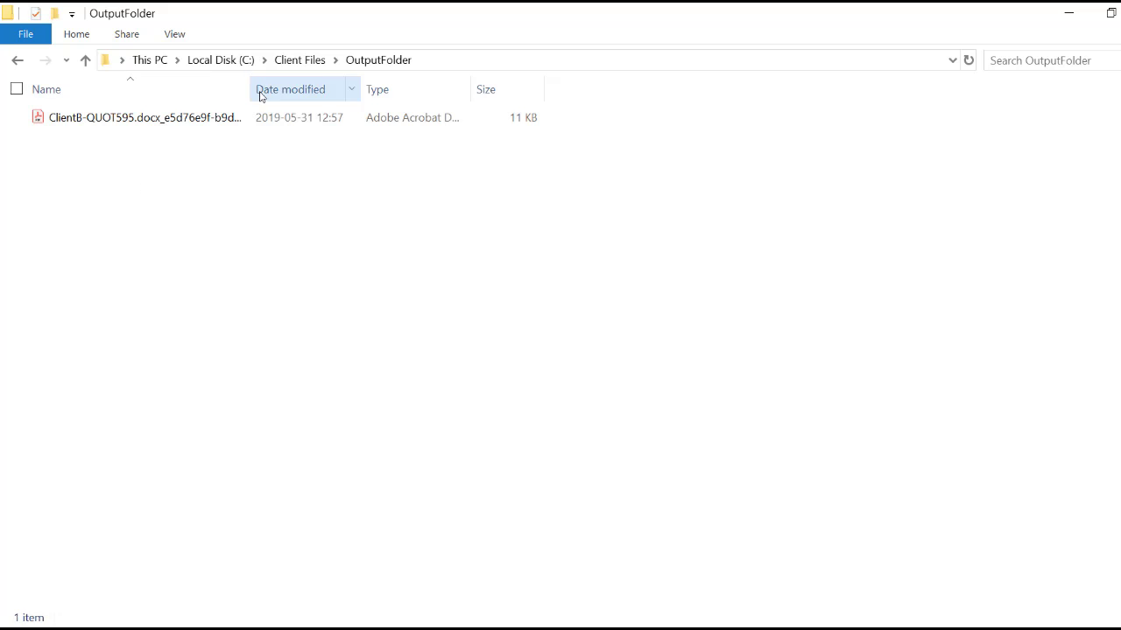
{"action": "left_click_drag", "start_coordinate": [253, 91], "coordinate": [588, 94]}
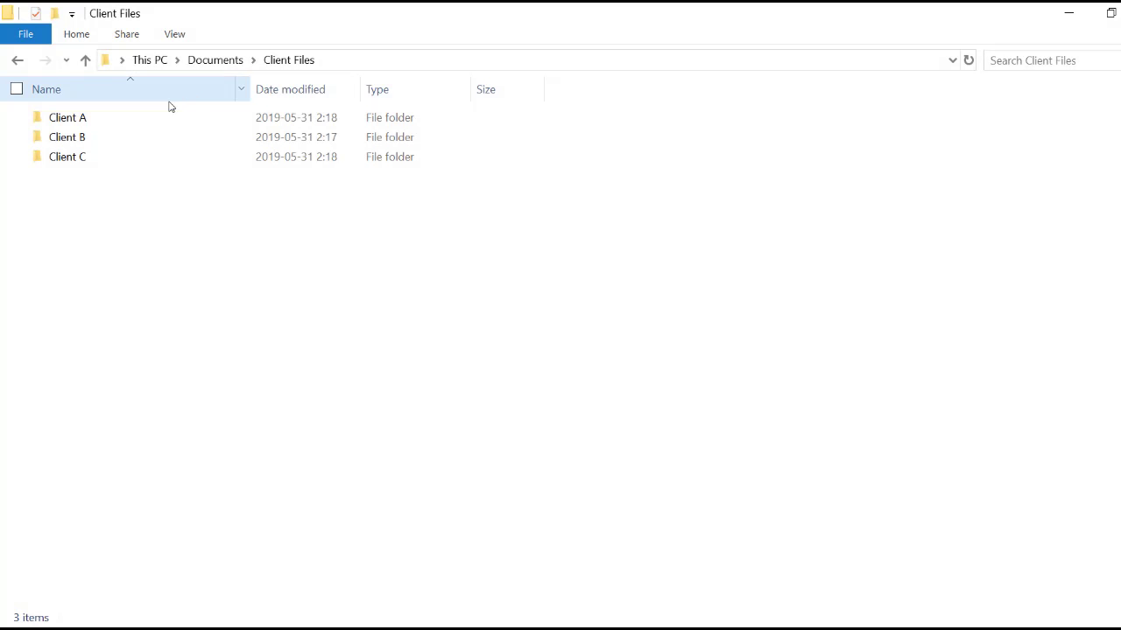
Look into the Client A folder in Documents\Client Files, and paste the copied client folders into C:\Client Files\InputFolder.
{"action": "double_click", "coordinate": [142, 119]}
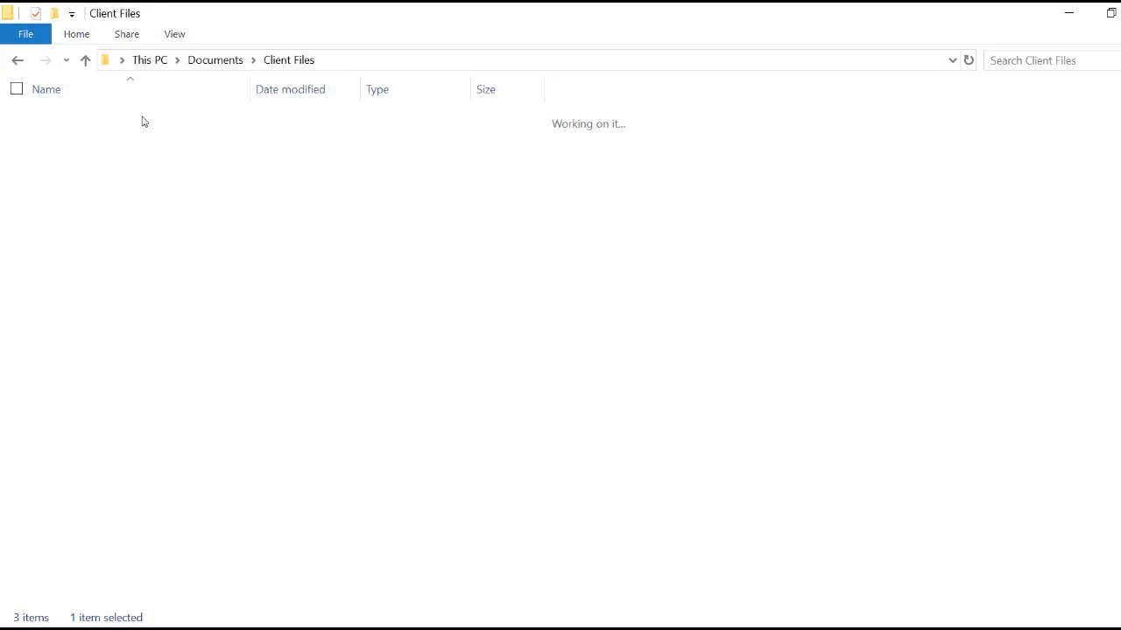
{"action": "double_click", "coordinate": [136, 176]}
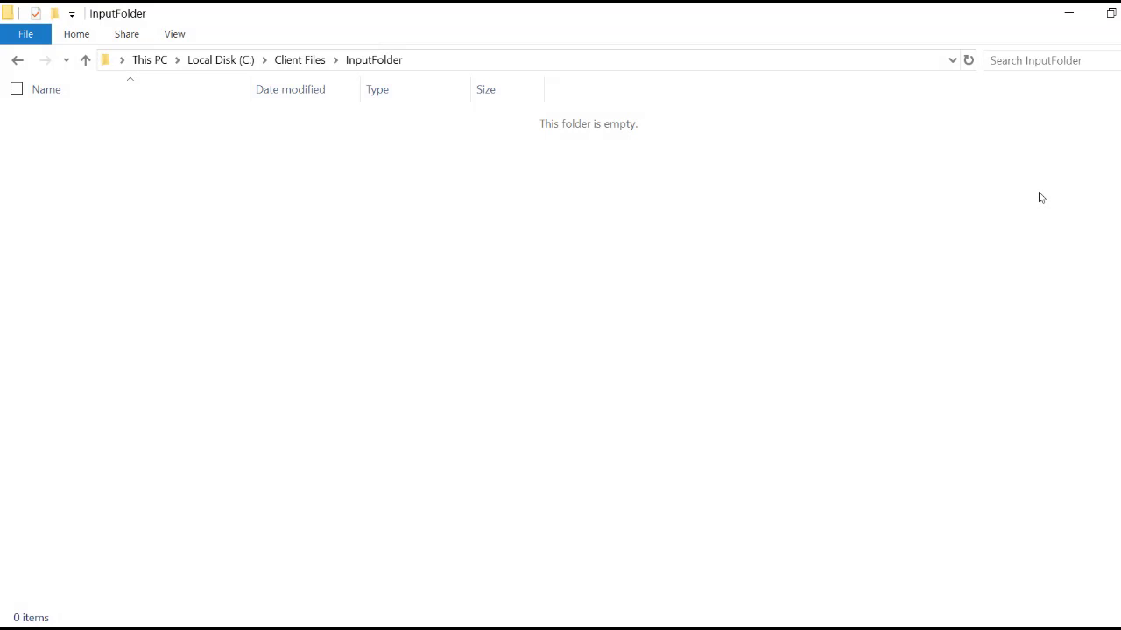
{"action": "key", "text": "ctrl+v"}
{"action": "left_click", "coordinate": [1008, 197]}
Inspect OutputFolder down through Client A and 4_Support Records into the 2019-05-31 support Client A.msg folder, and open OutputFolder again.
{"action": "left_click", "coordinate": [282, 60]}
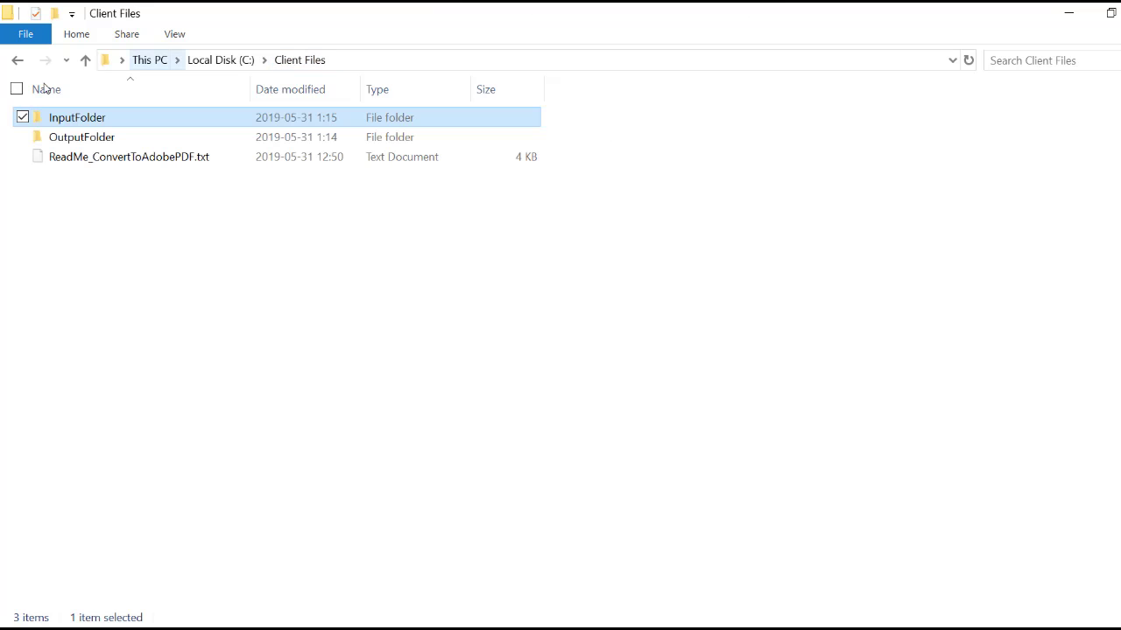
{"action": "double_click", "coordinate": [39, 142]}
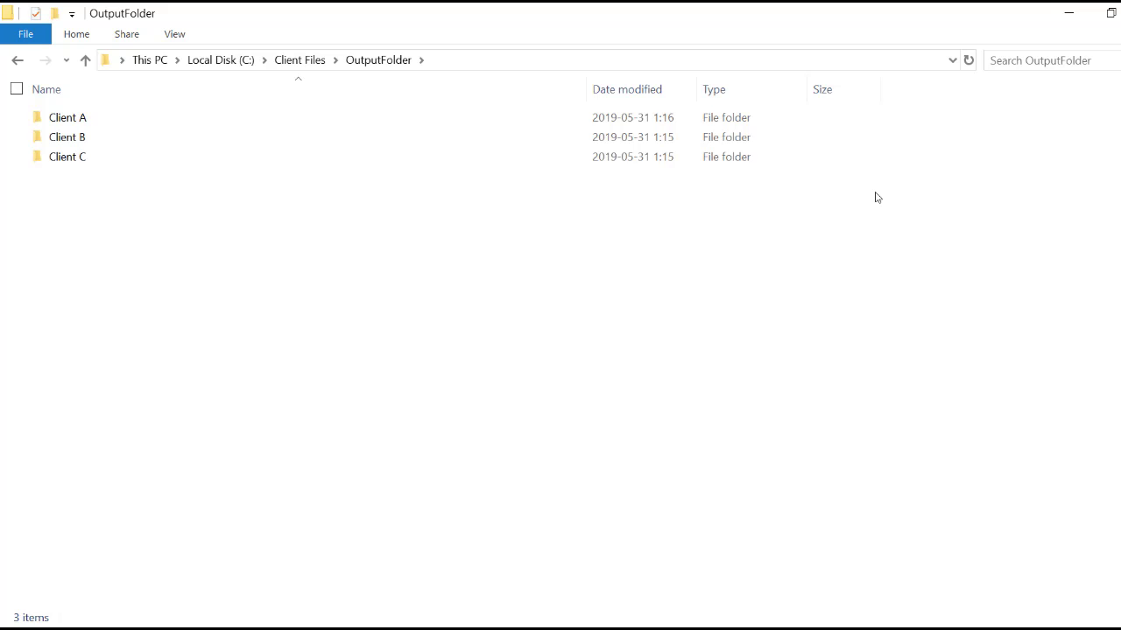
{"action": "double_click", "coordinate": [44, 117]}
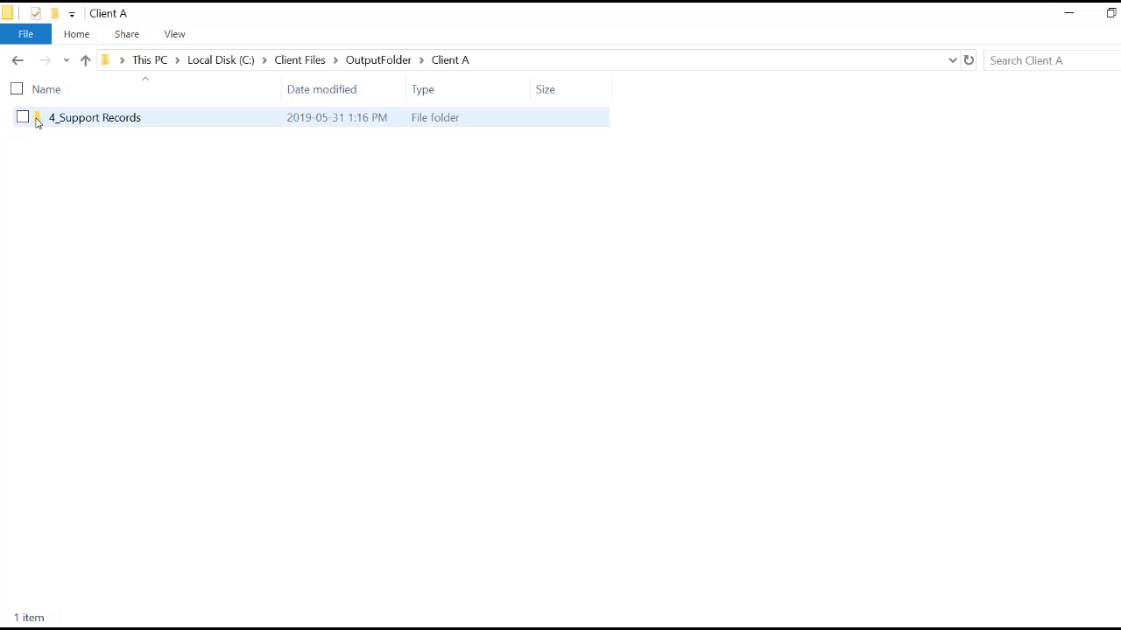
{"action": "double_click", "coordinate": [94, 117]}
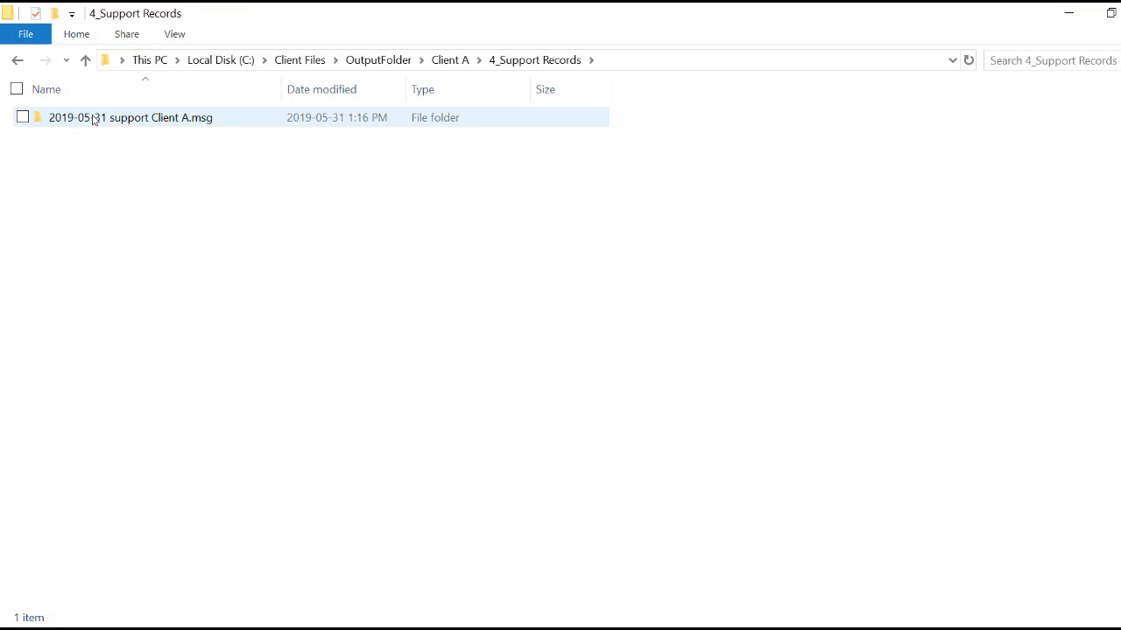
{"action": "double_click", "coordinate": [101, 118]}
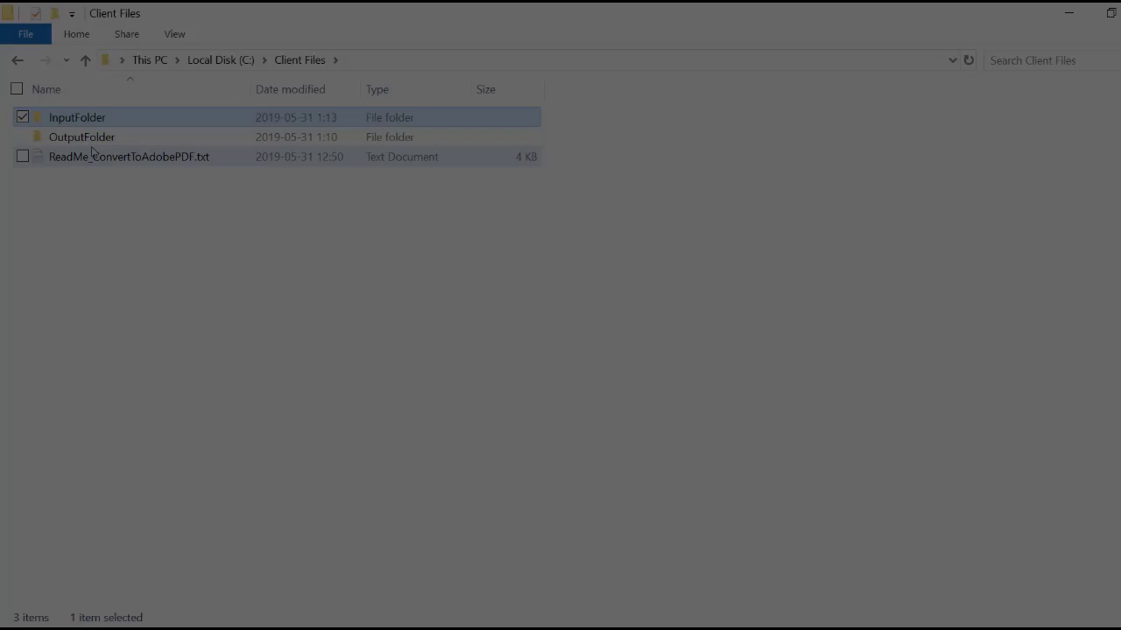
{"action": "double_click", "coordinate": [88, 136]}
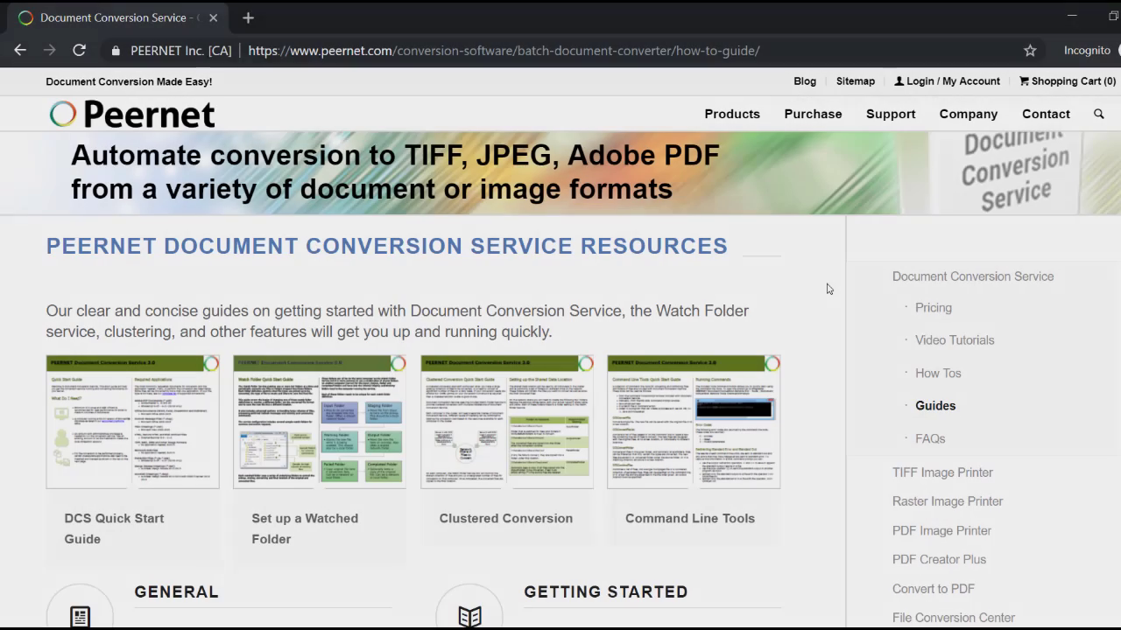
Open the Unique File Naming and Flat Folder Structures topic under Converting Files with Document Conversion Service in the Peernet online user guide.
{"action": "scroll", "coordinate": [823, 294], "scroll_direction": "down", "scroll_amount": 5}
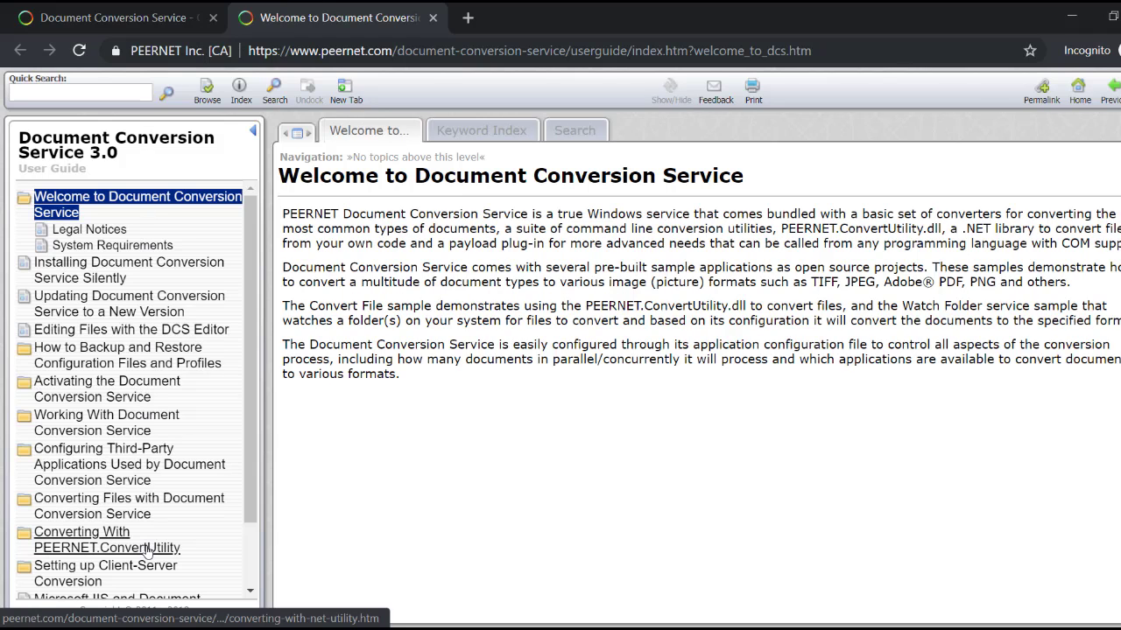
{"action": "left_click", "coordinate": [130, 504]}
{"action": "scroll", "coordinate": [130, 490], "scroll_direction": "down", "scroll_amount": 3}
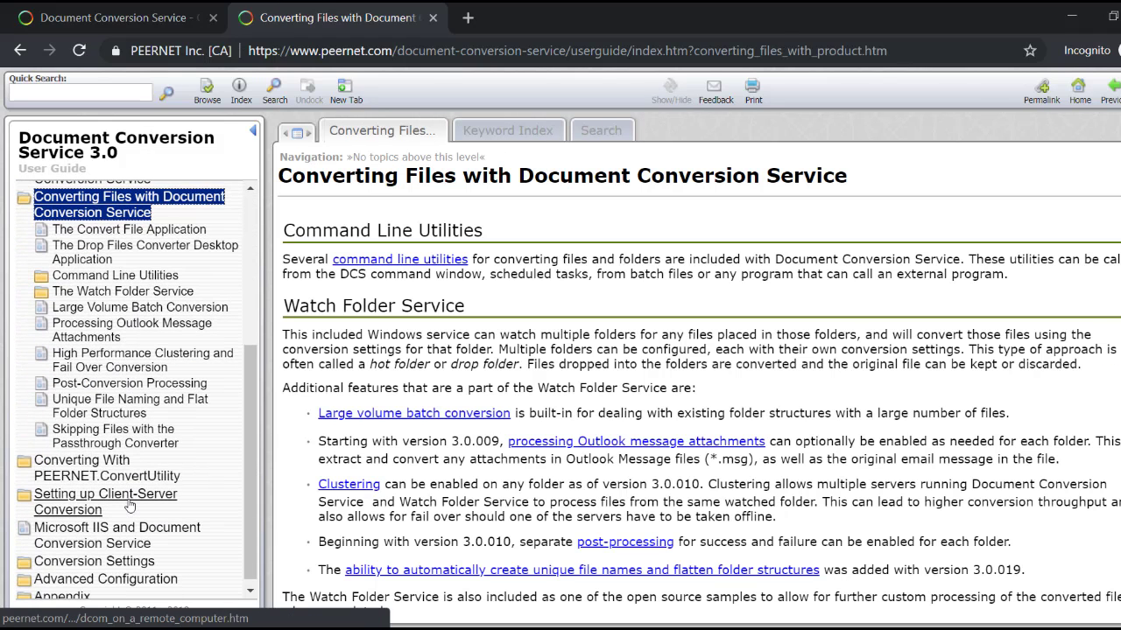
{"action": "left_click", "coordinate": [118, 401]}
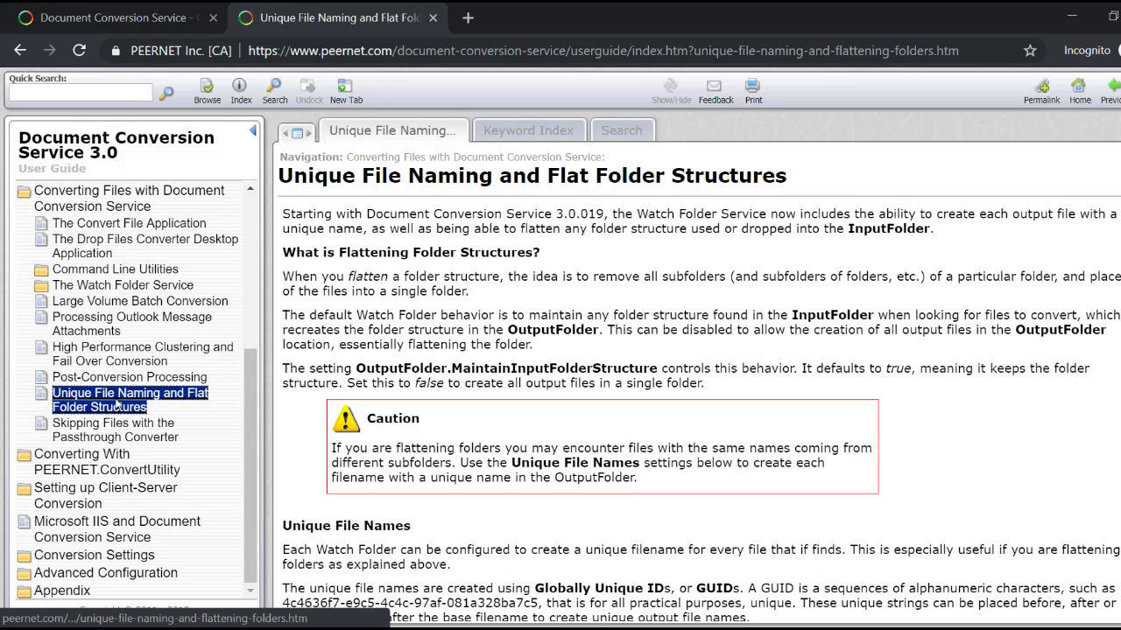